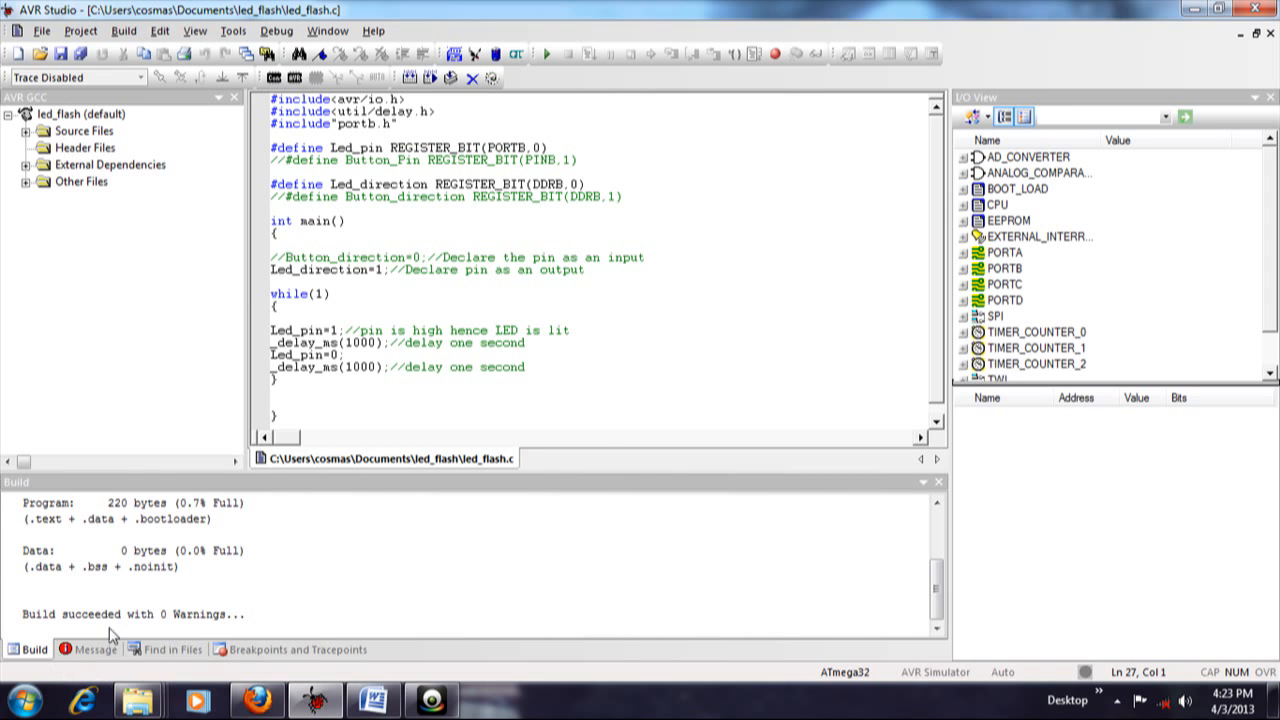
Launch ISIS from the BIN folder of D:\PRoteusNotsure, declining the sample designs and dismissing the Open GL notice
left_click(25, 700)
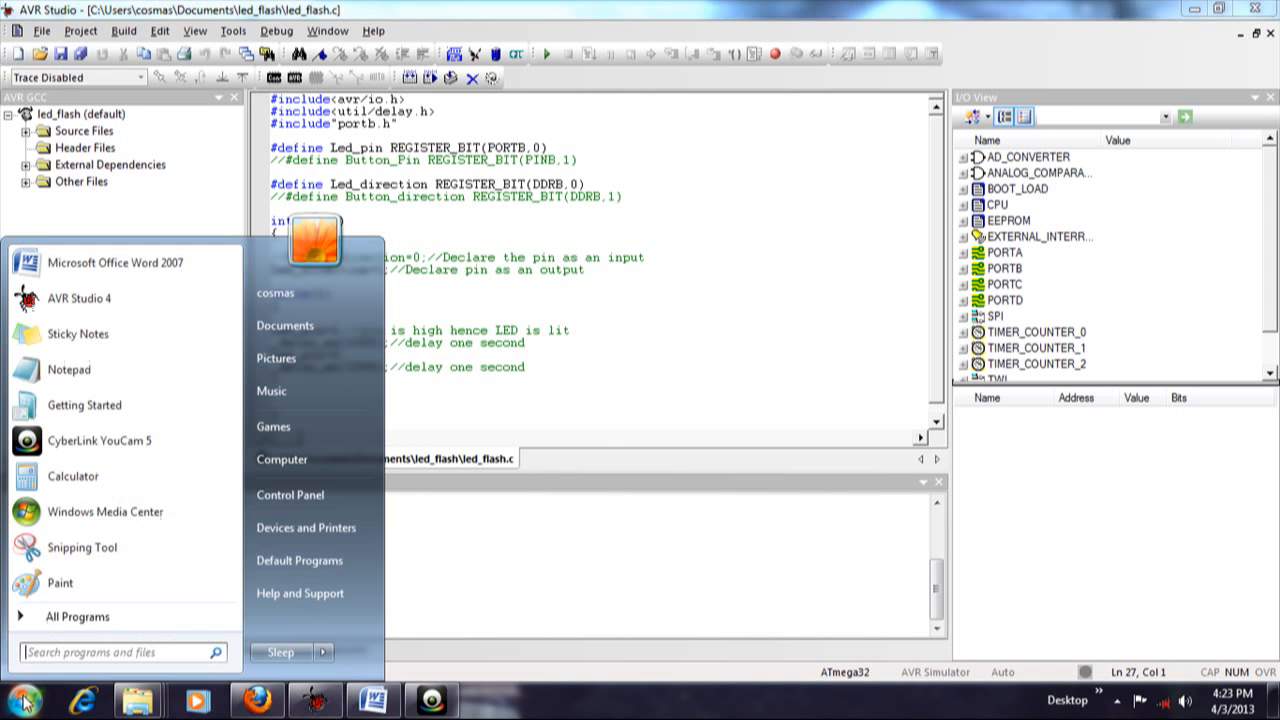
left_click(293, 464)
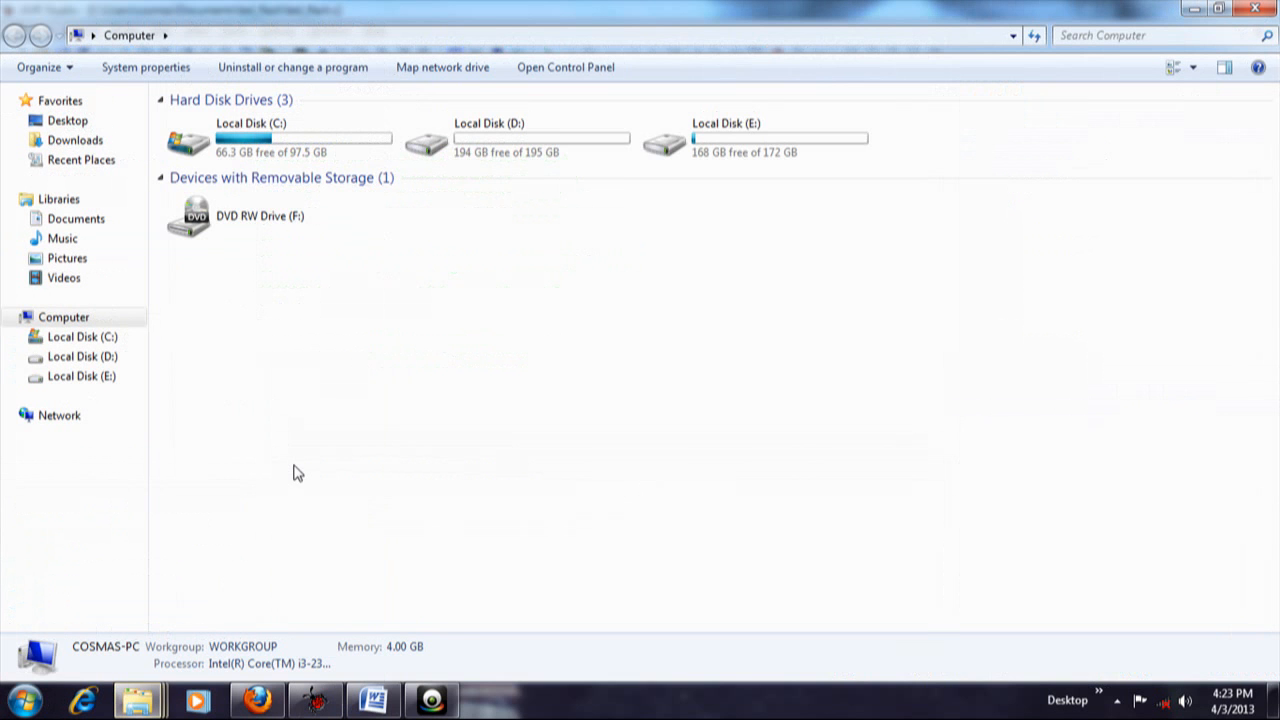
double_click(492, 135)
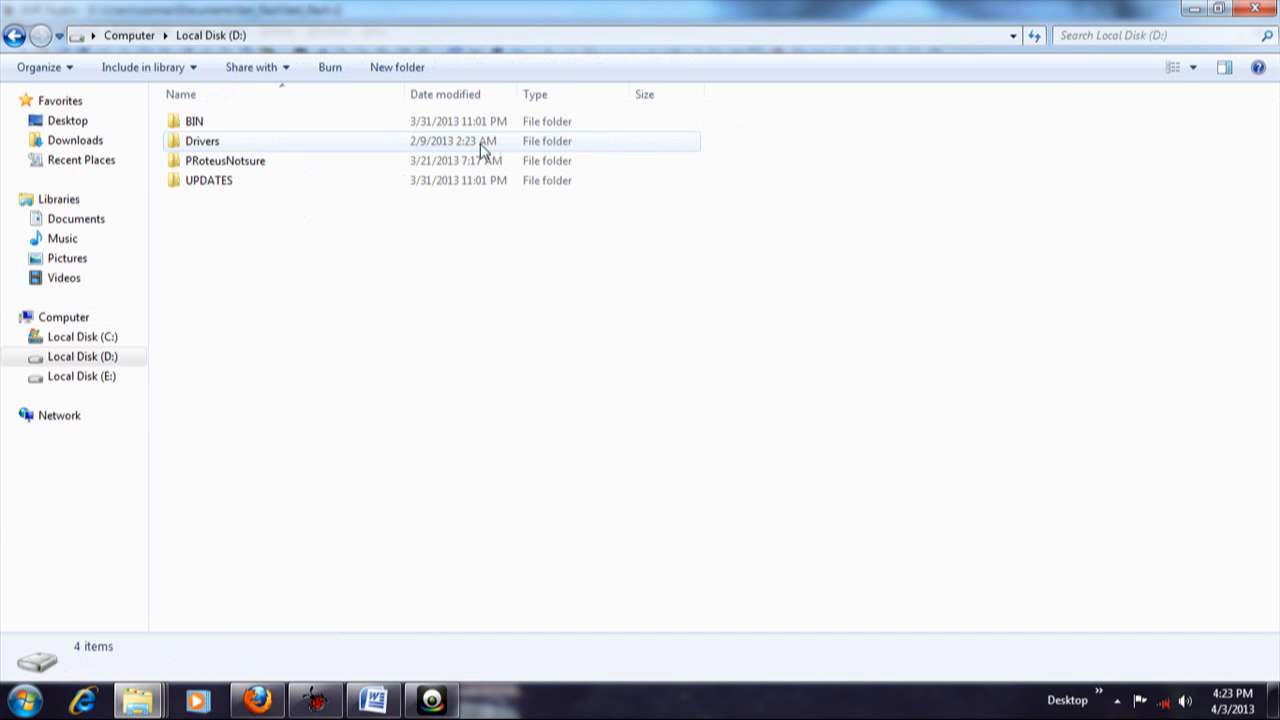
double_click(236, 168)
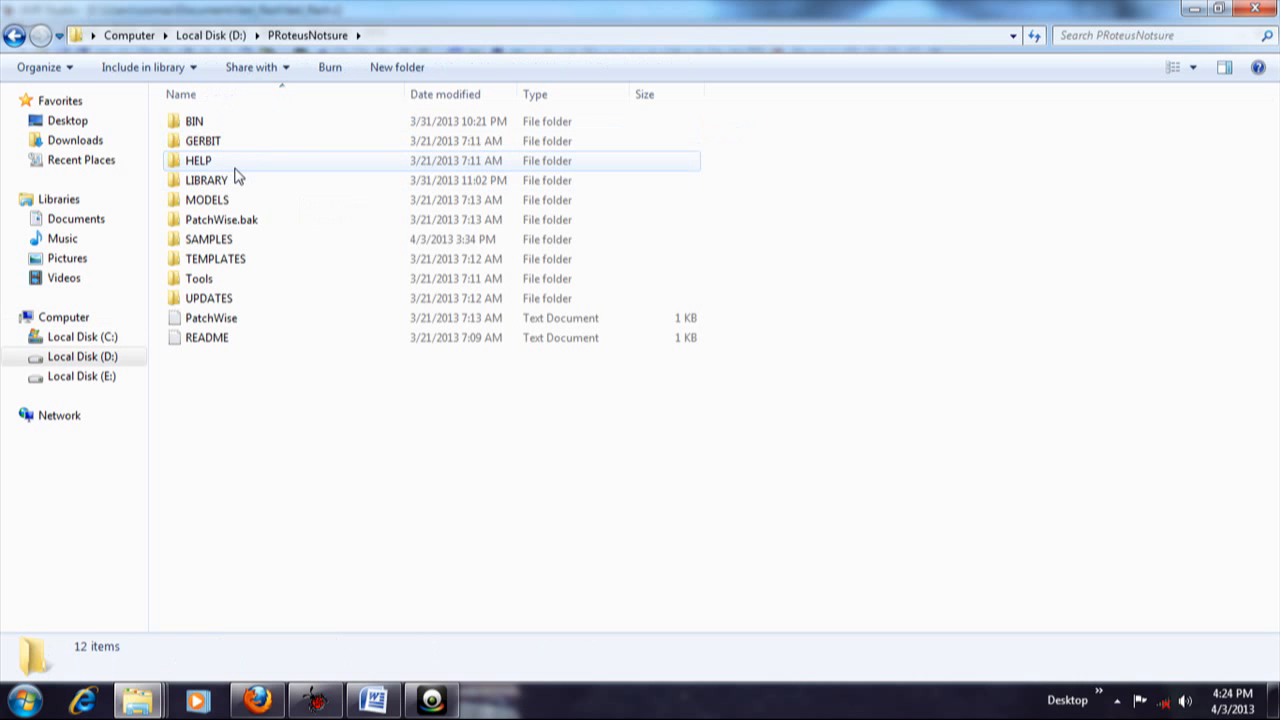
double_click(199, 125)
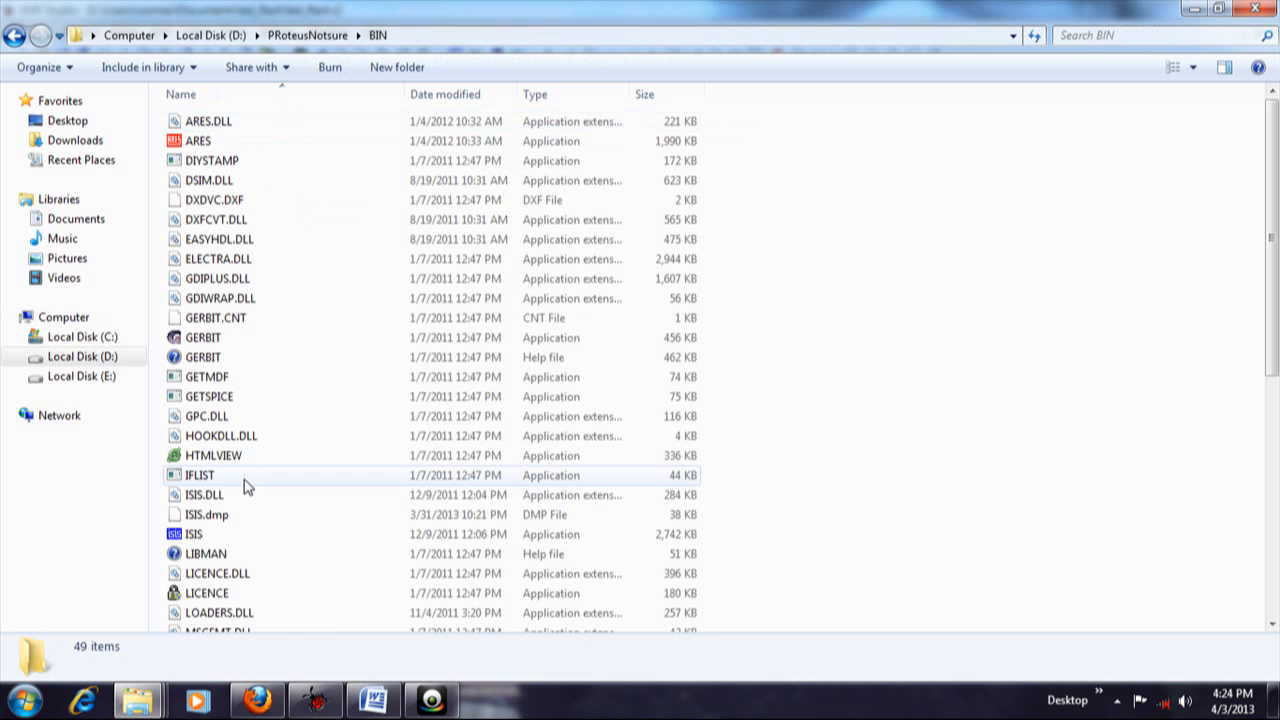
double_click(199, 537)
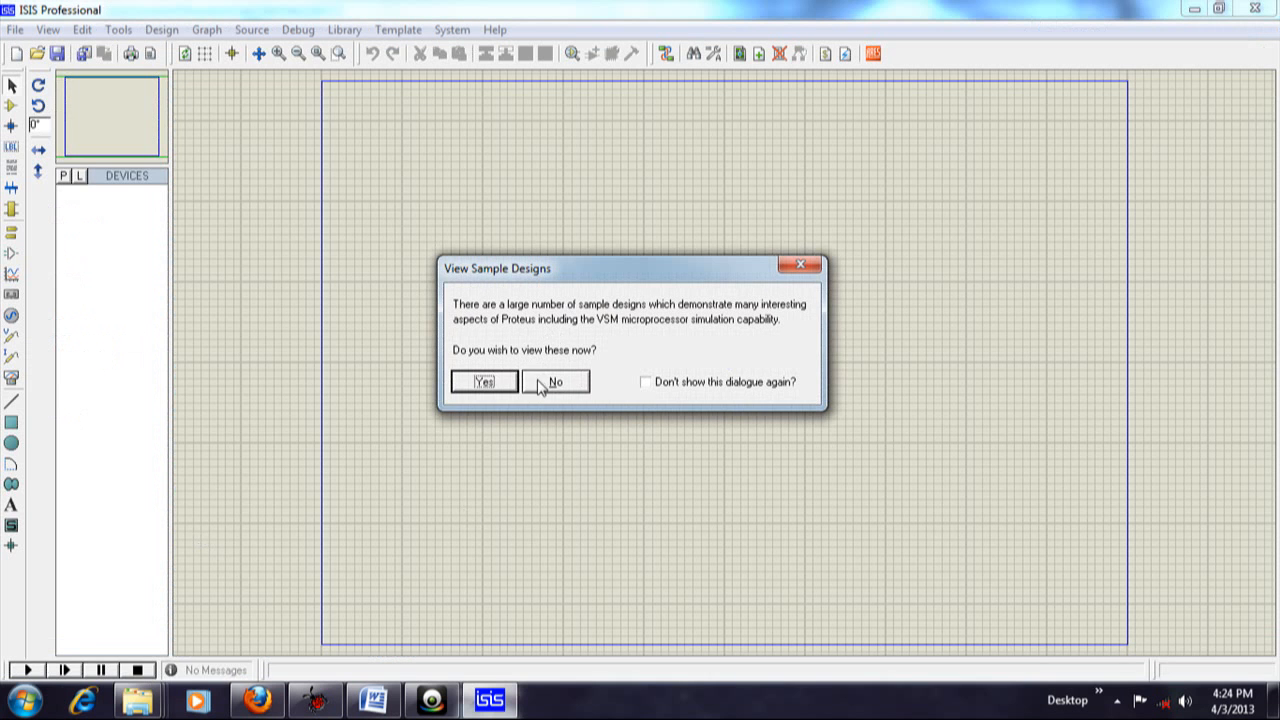
left_click(542, 384)
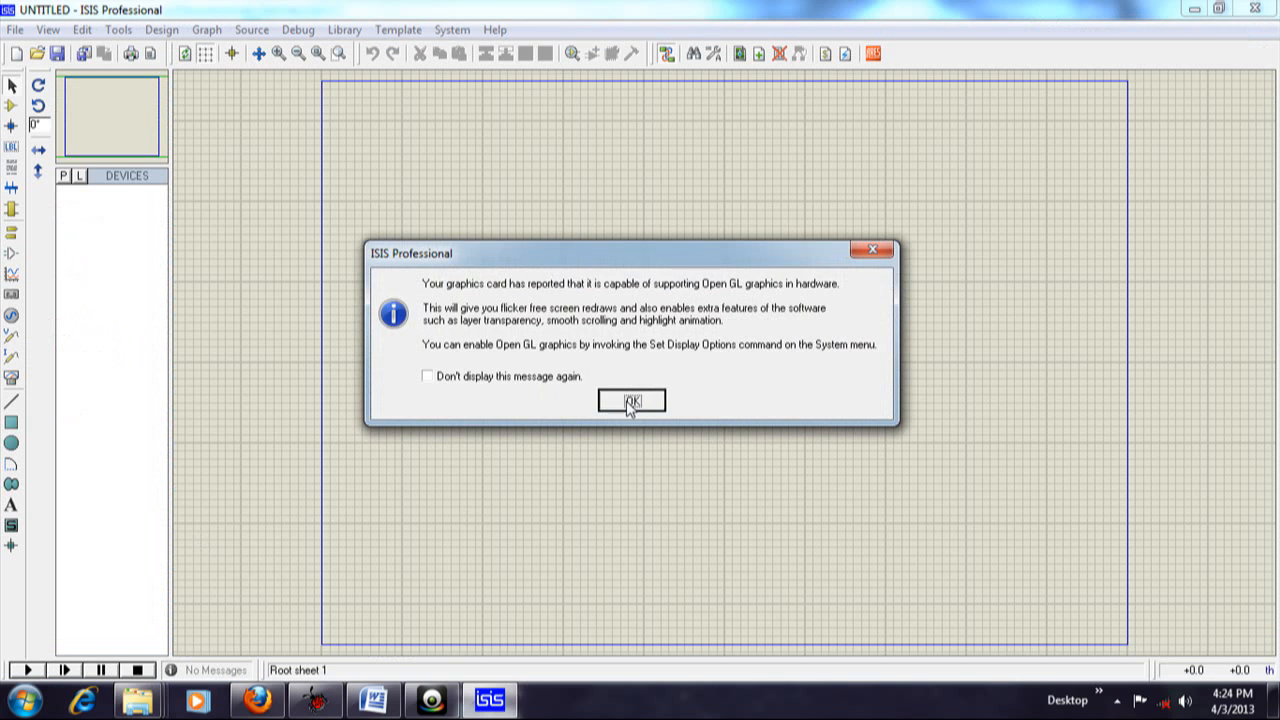
left_click(630, 401)
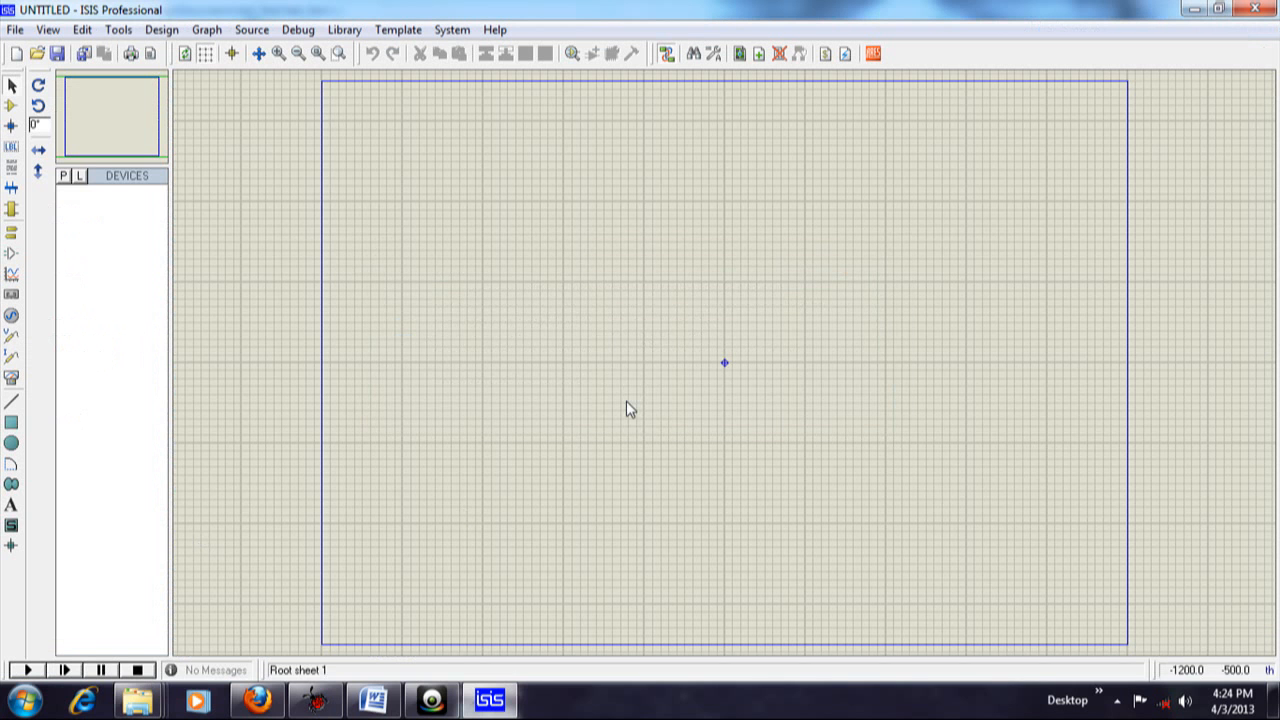
Find the ATMEGA32 microcontroller in the component library using the keyword "atmega32" and add it to the device list
left_click(12, 111)
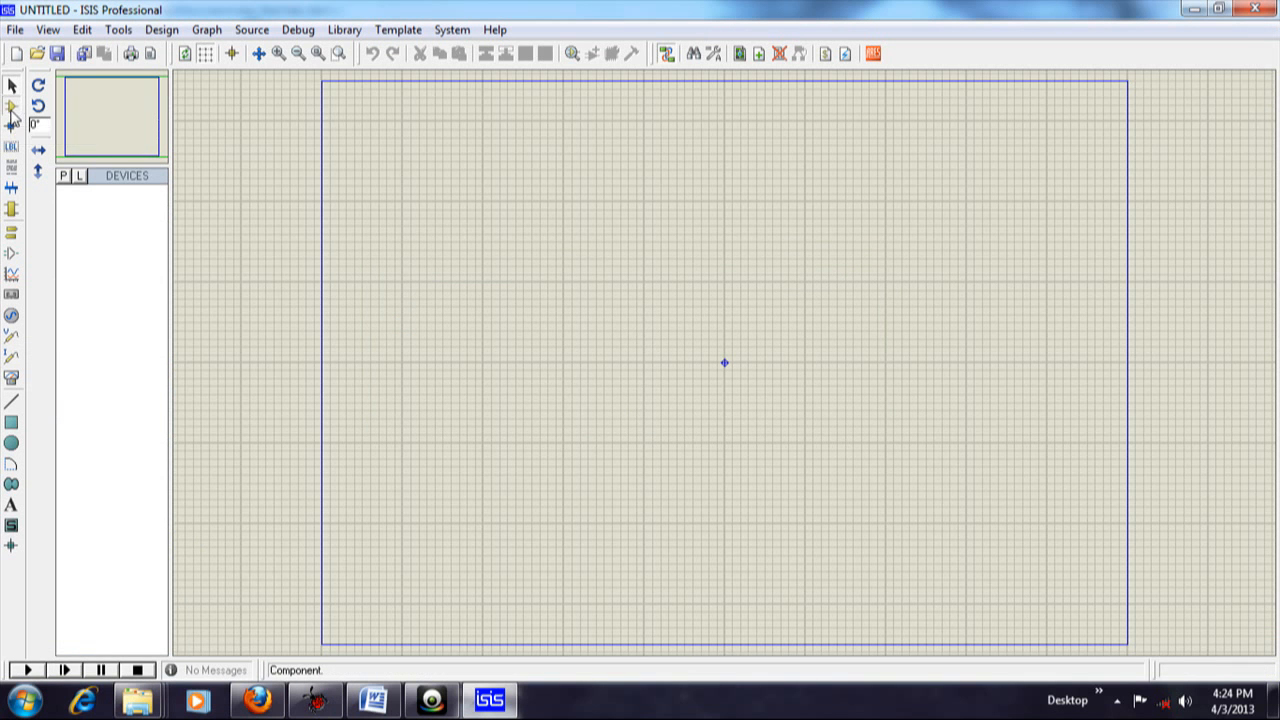
left_click(63, 177)
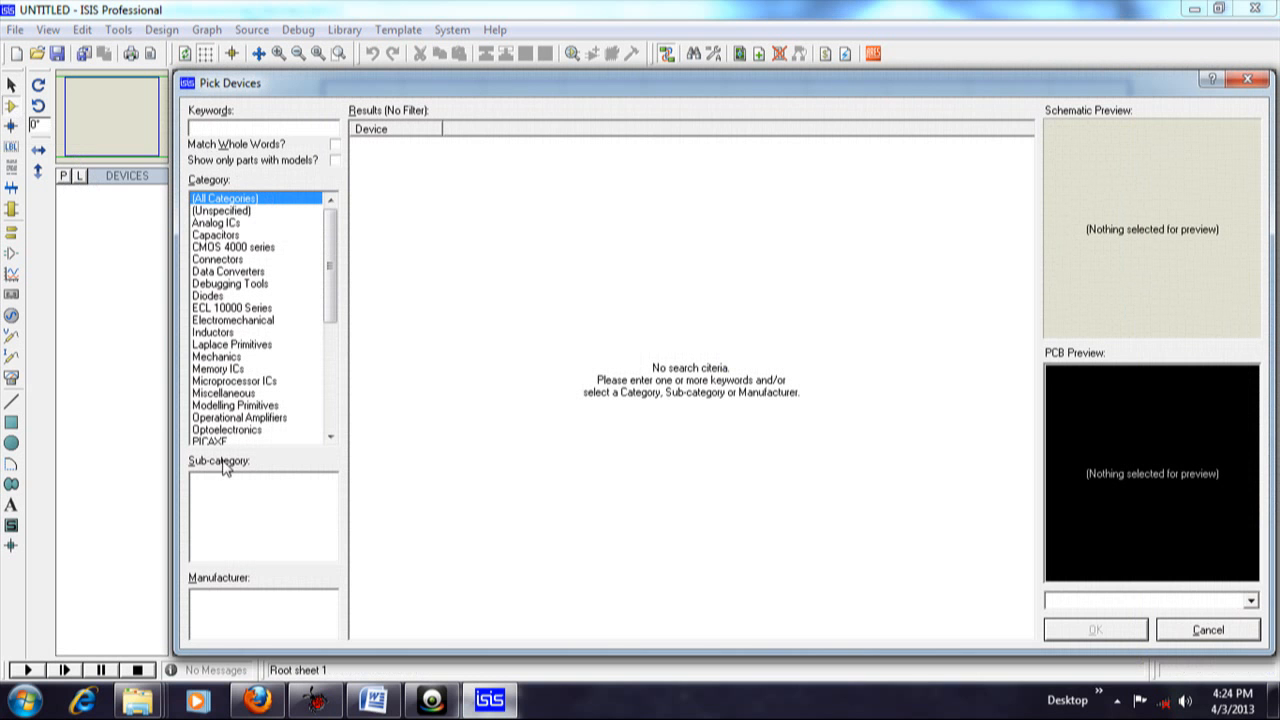
type("atmega32")
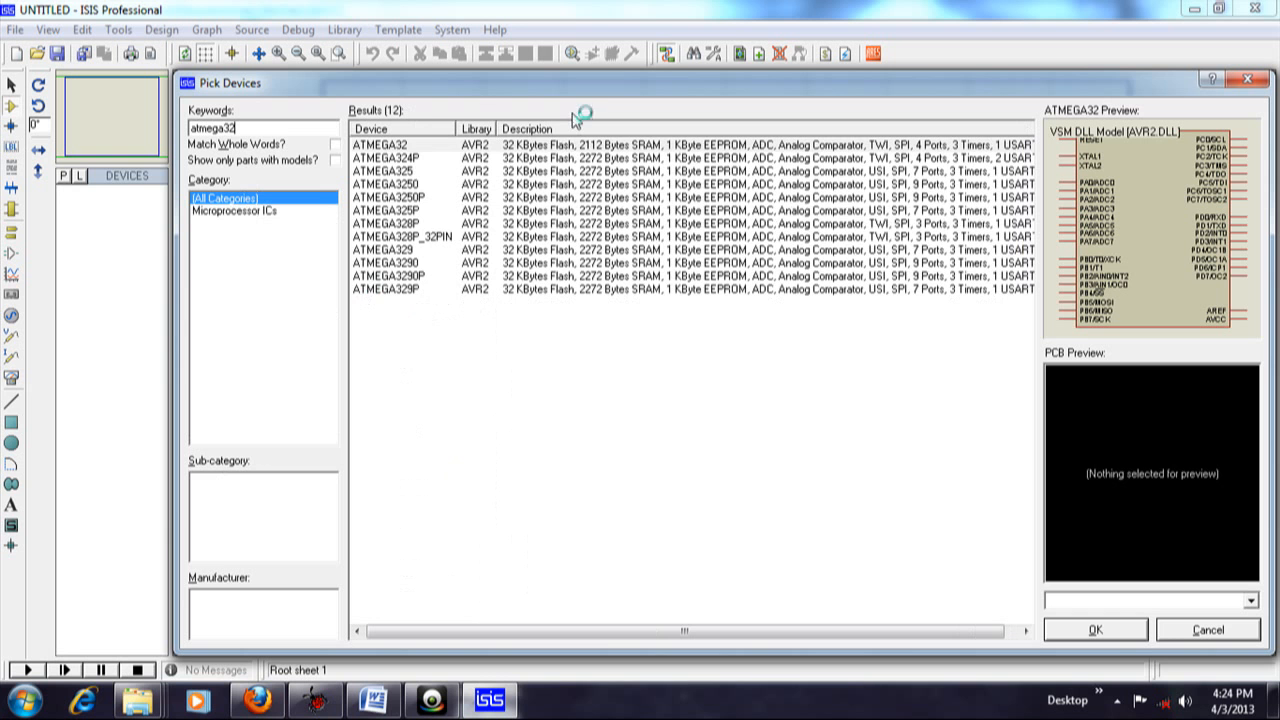
double_click(545, 148)
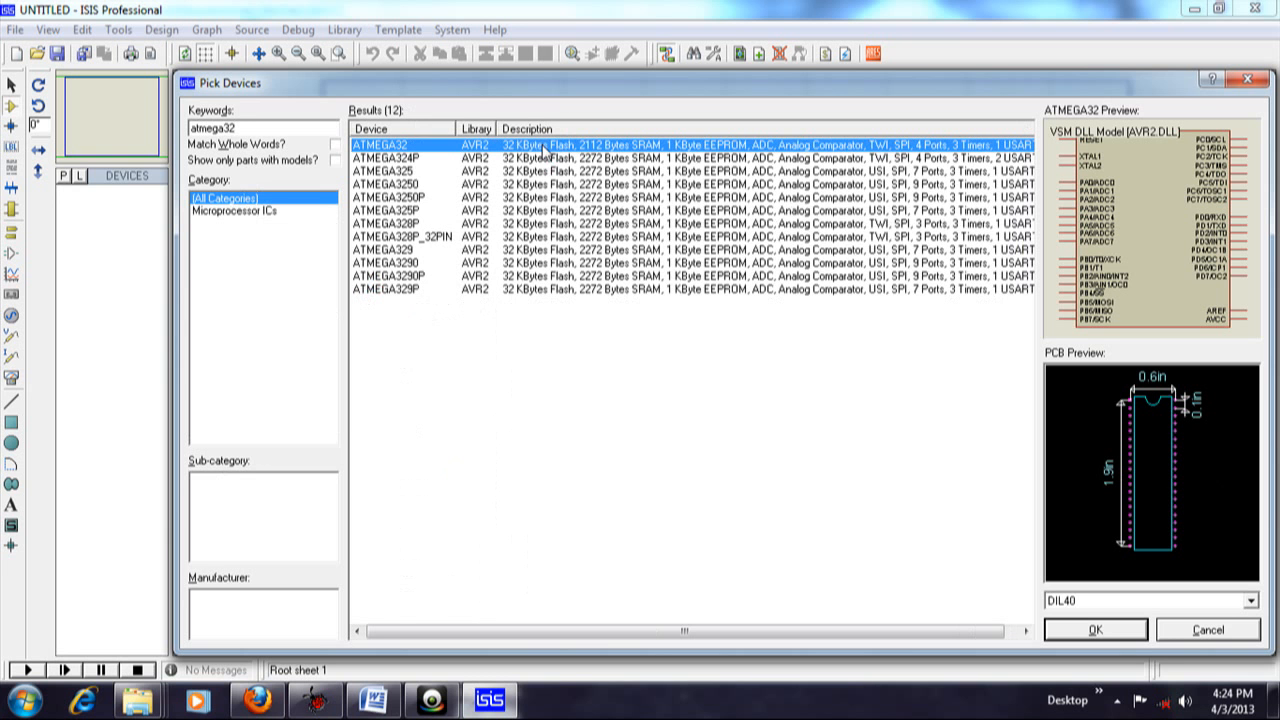
left_click(1090, 630)
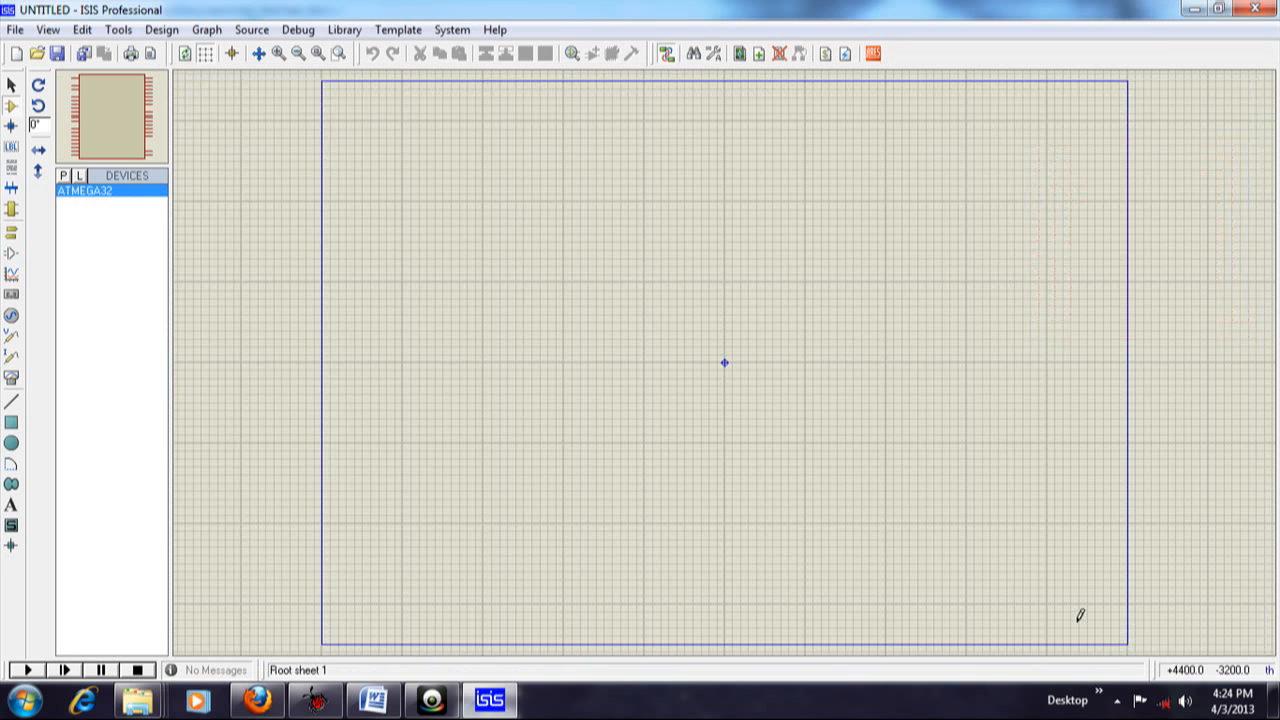
Search the component library for "led" within Optoelectronics and add the green/amber LED-BIGY to the device list
left_click(63, 176)
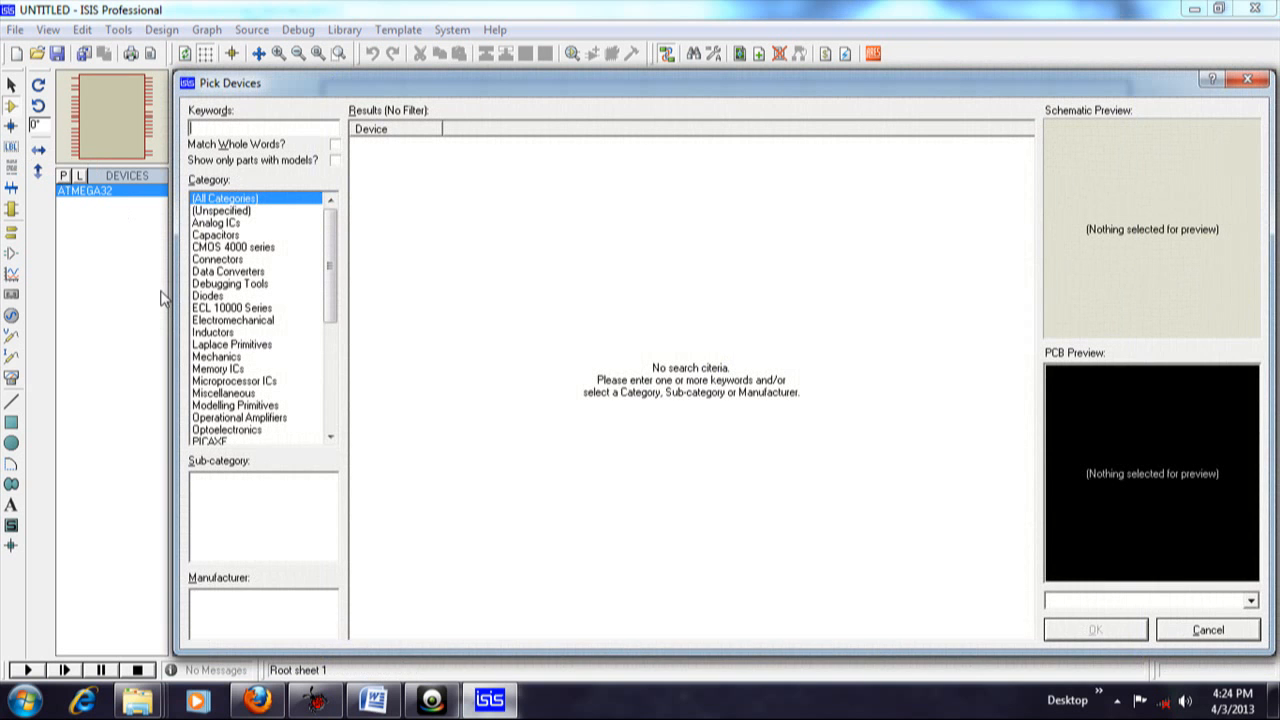
type("led")
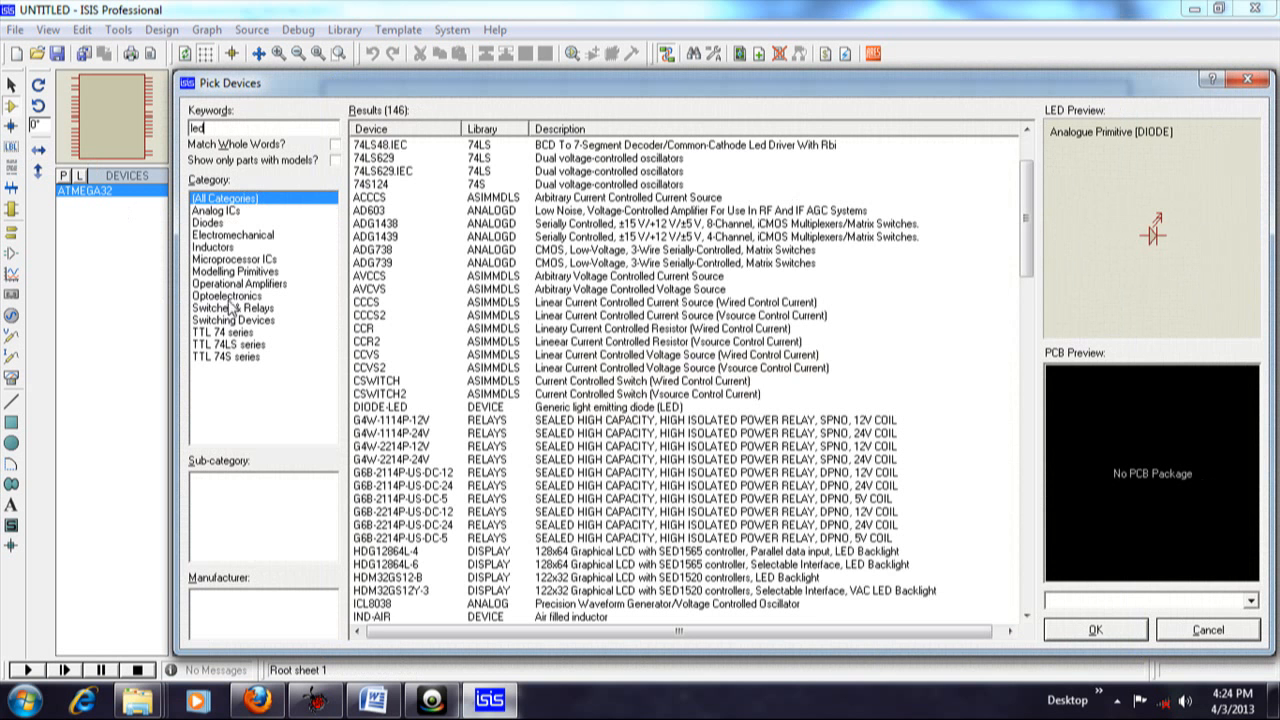
left_click(248, 297)
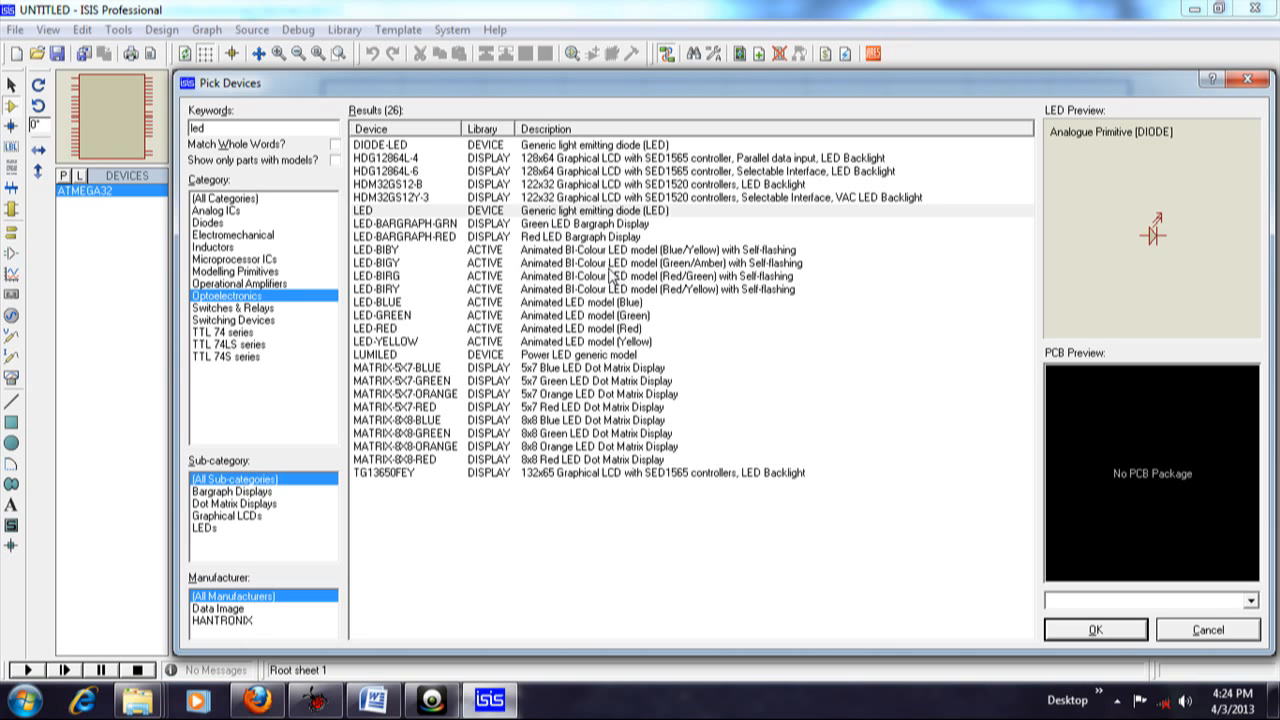
double_click(538, 264)
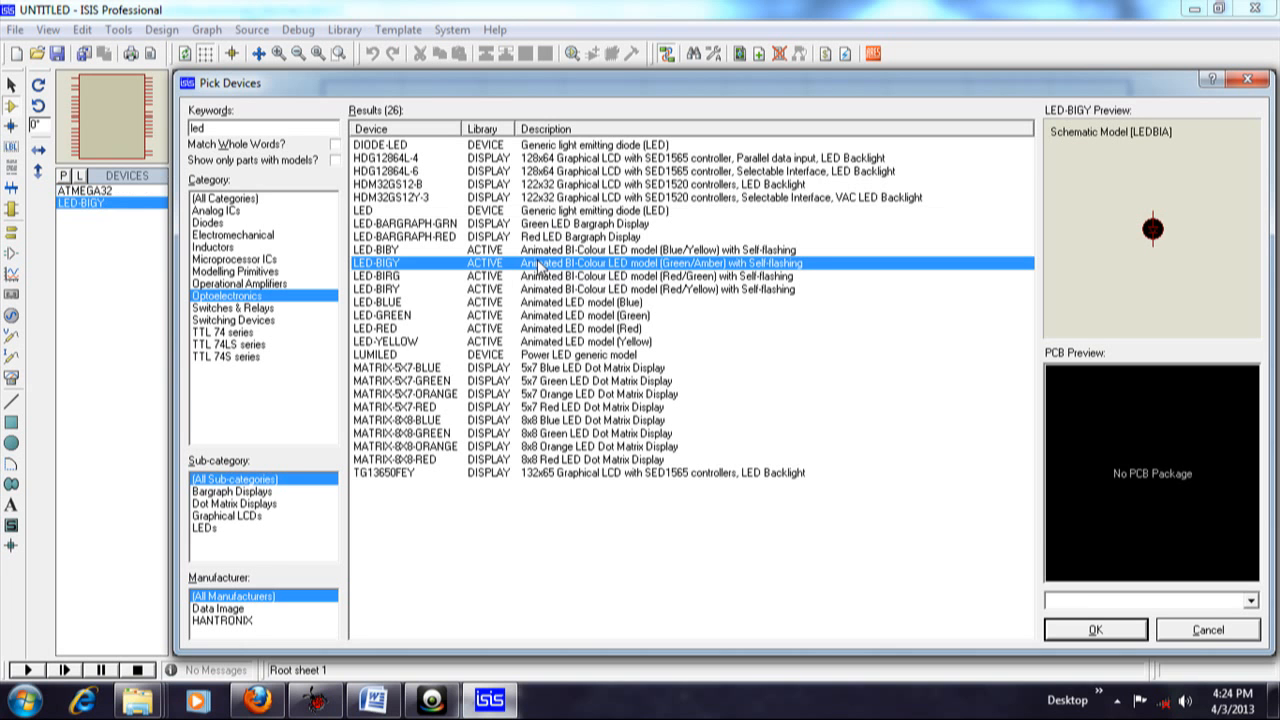
left_click(1093, 629)
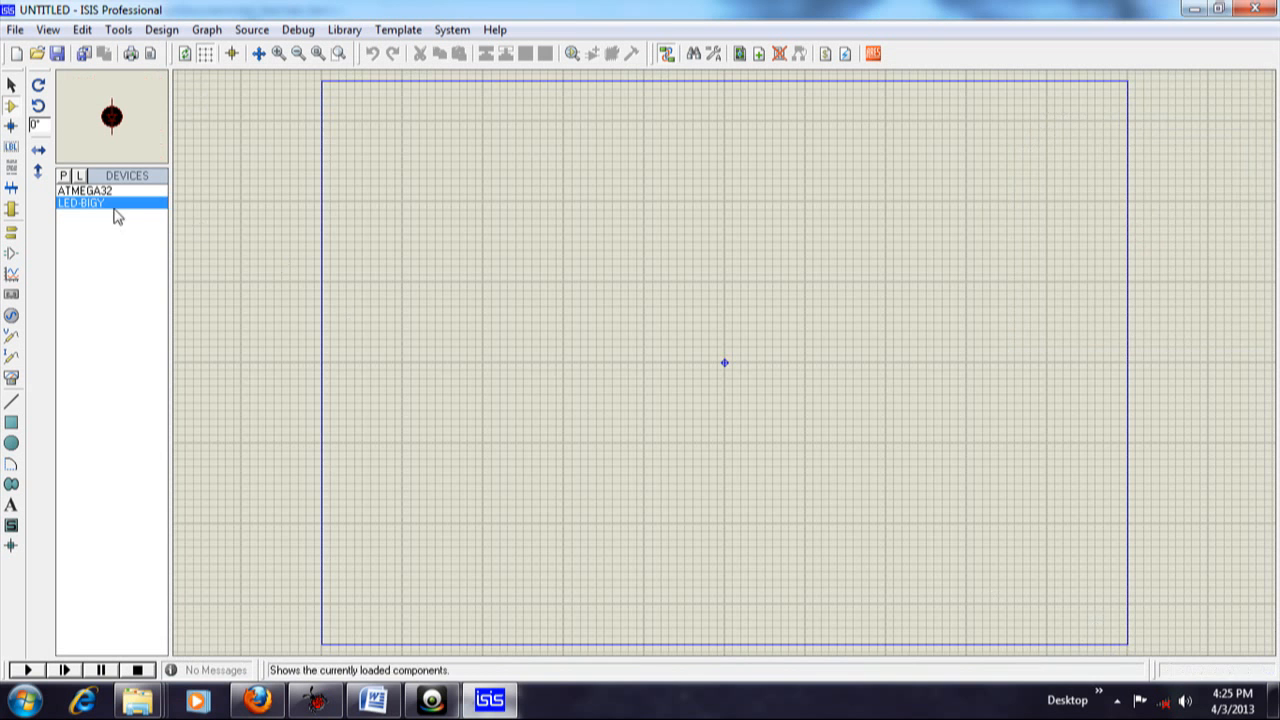
Search the component library for "crystal" and add the quartz CRYSTAL to the device list
left_click(63, 176)
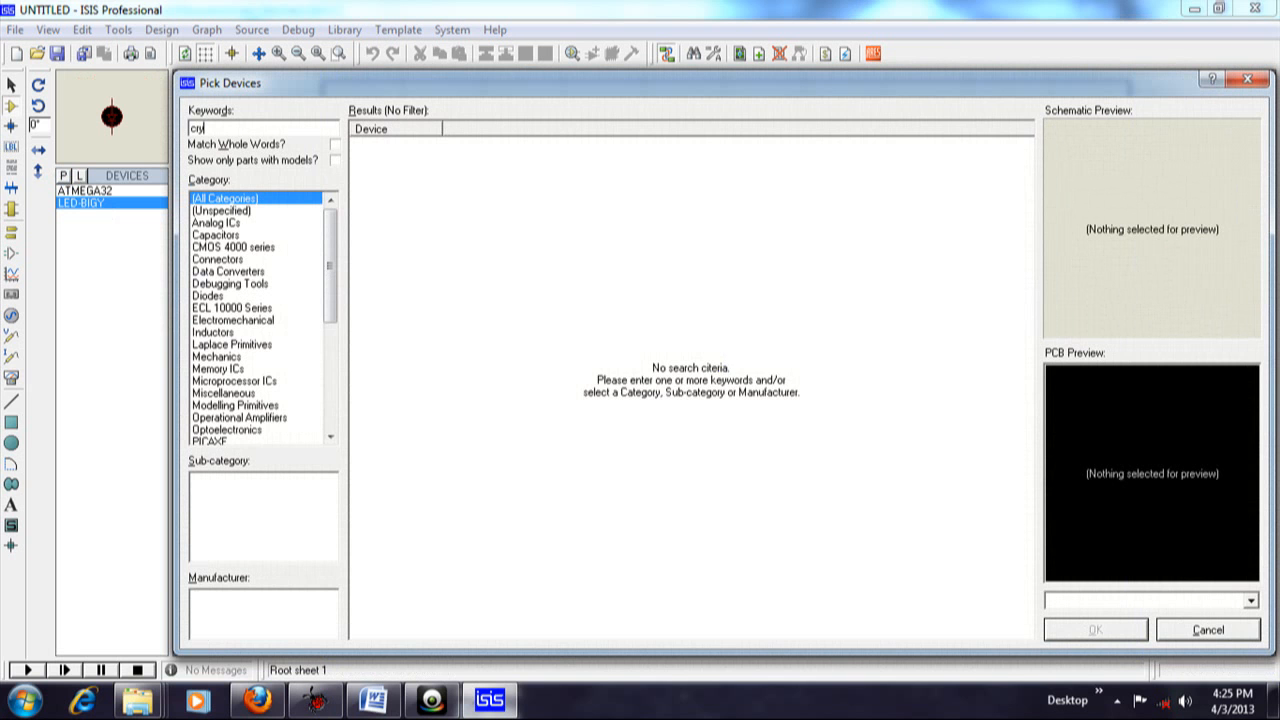
type("crystal")
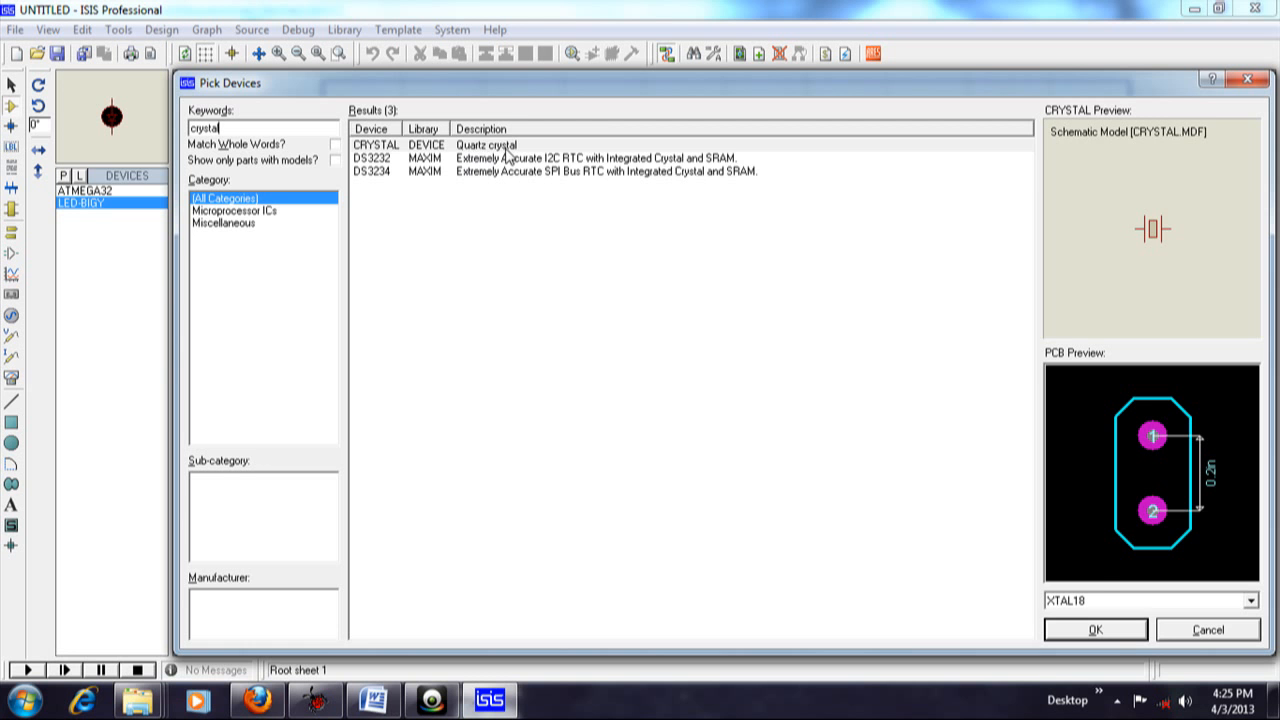
double_click(507, 147)
left_click(1090, 630)
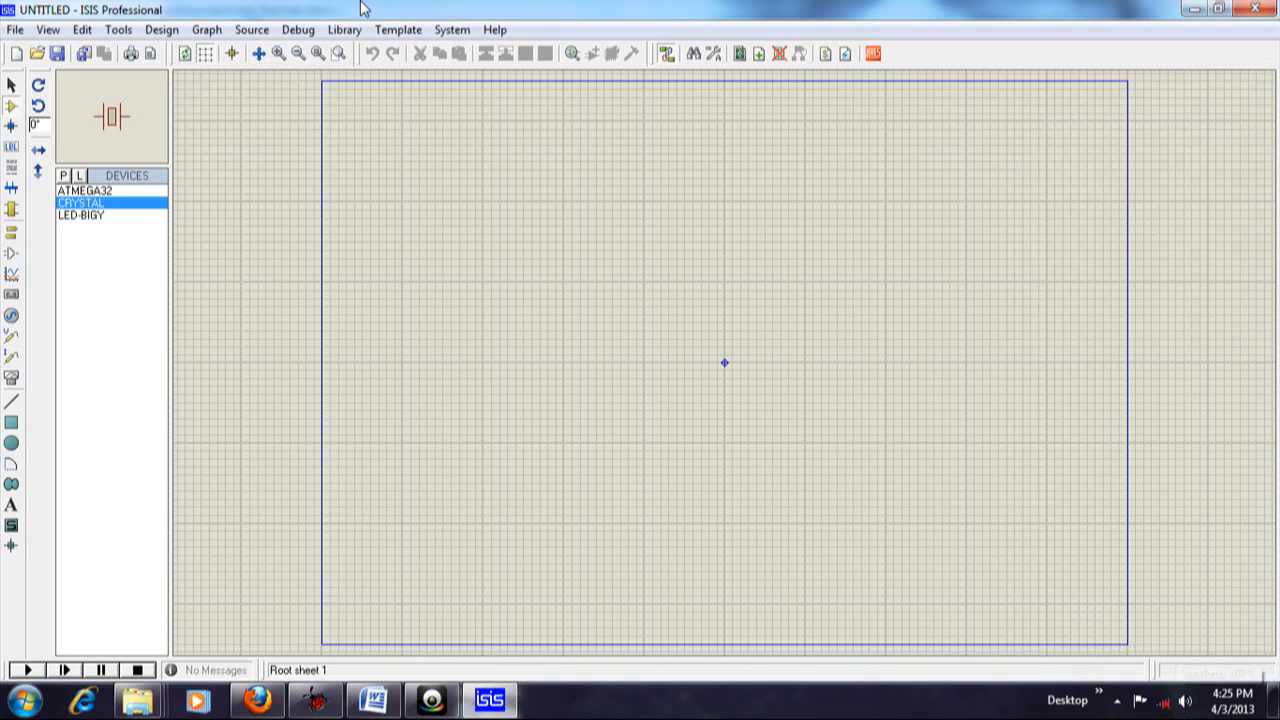
Place the ATMEGA32 near the centre of the schematic sheet
left_click(88, 191)
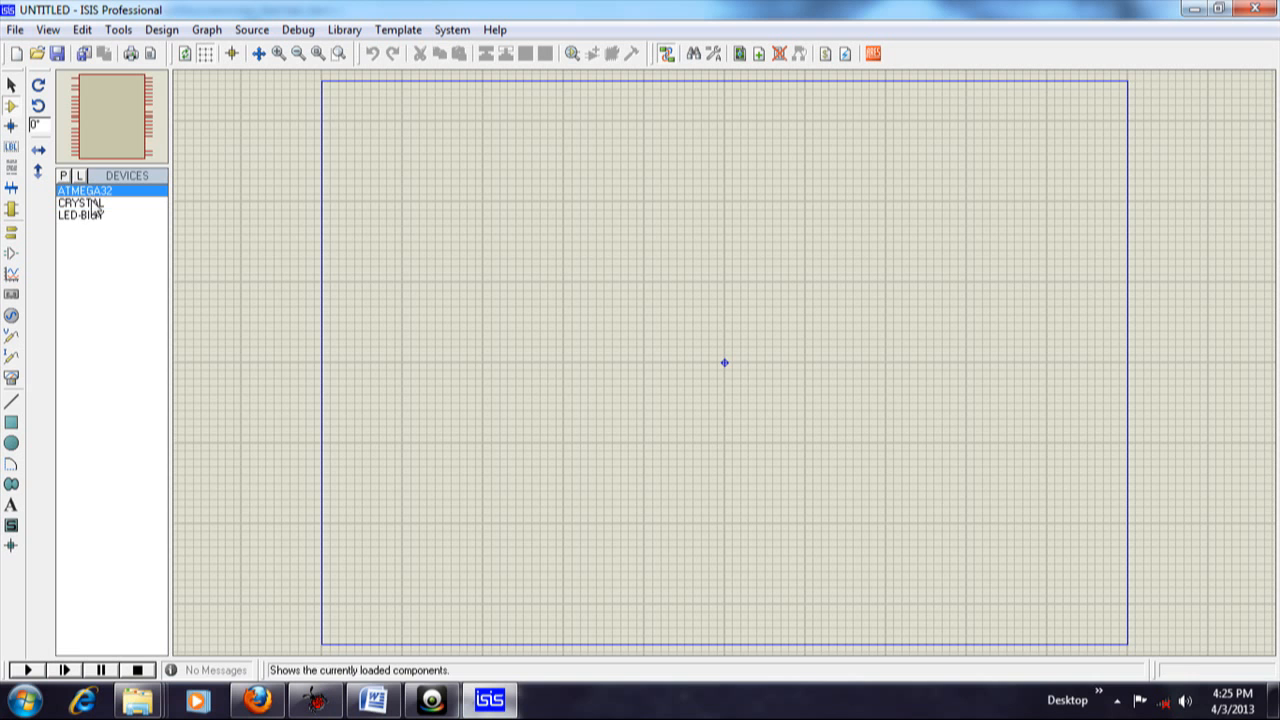
left_click(705, 340)
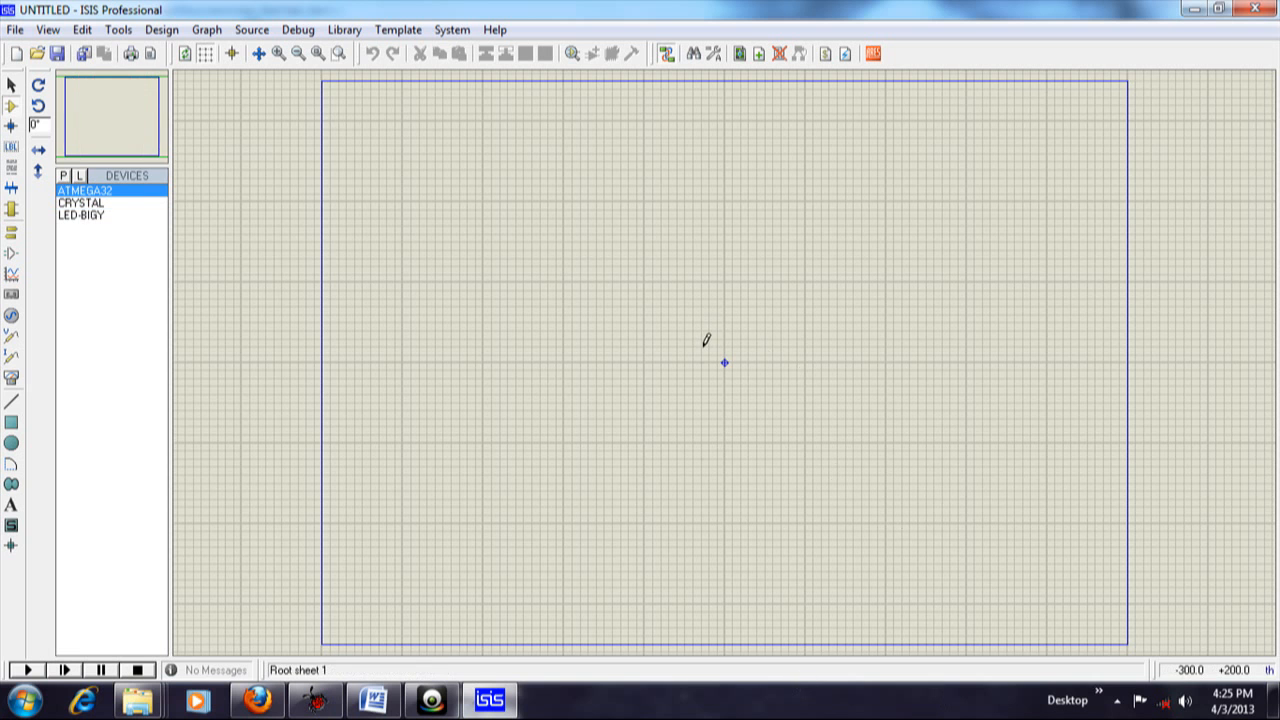
left_click(724, 362)
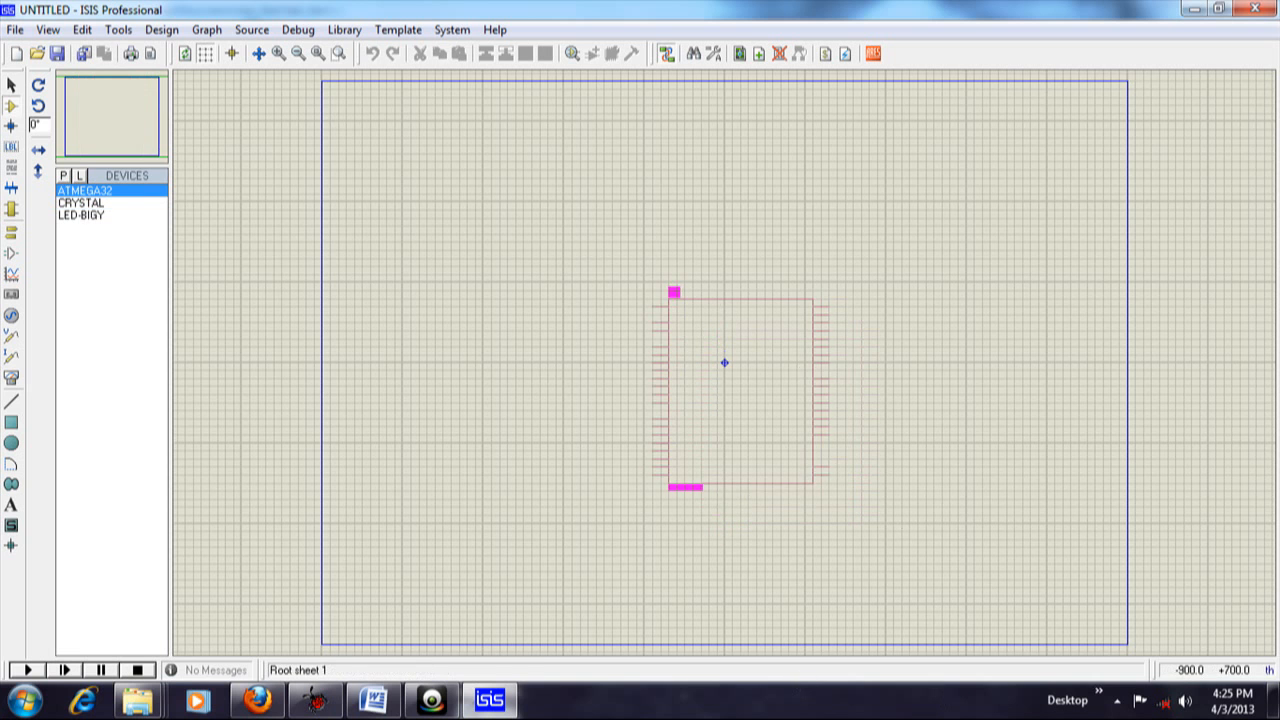
Place the CRYSTAL to the left of the microcontroller's XTAL pins and the LED-BIGY below the crystal
left_click(108, 204)
left_click(490, 316)
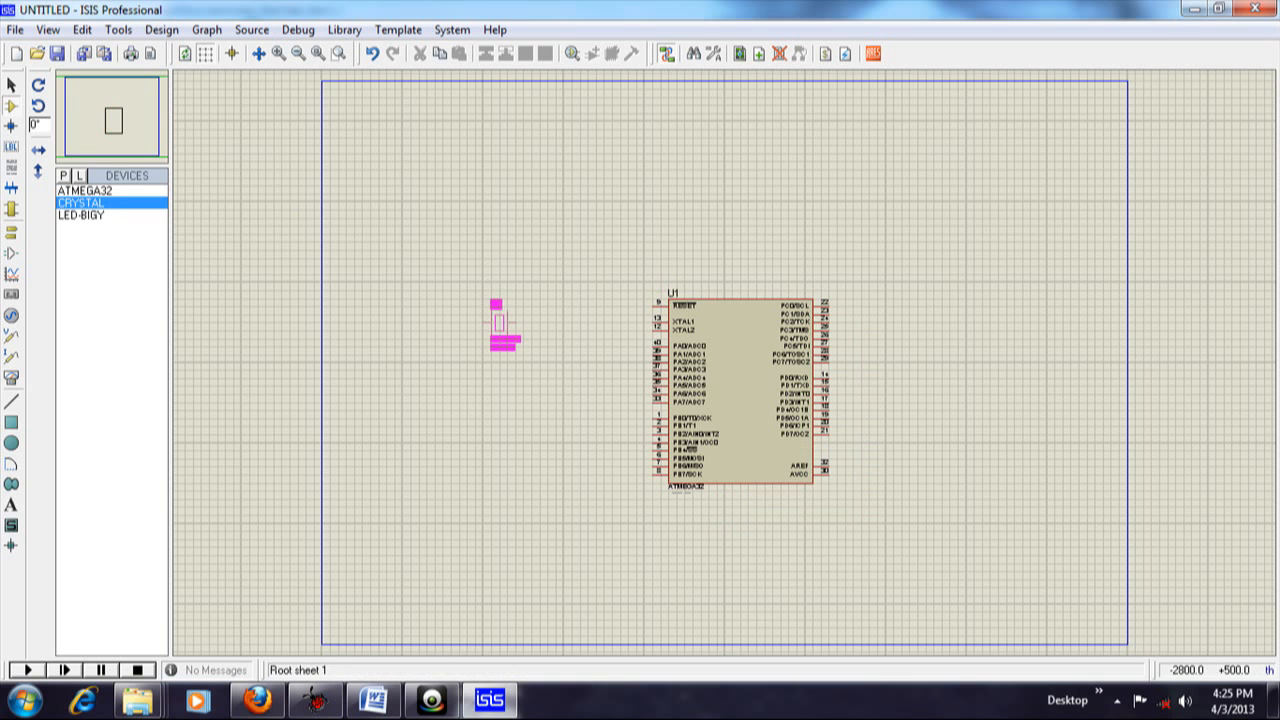
left_click(490, 322)
left_click(103, 216)
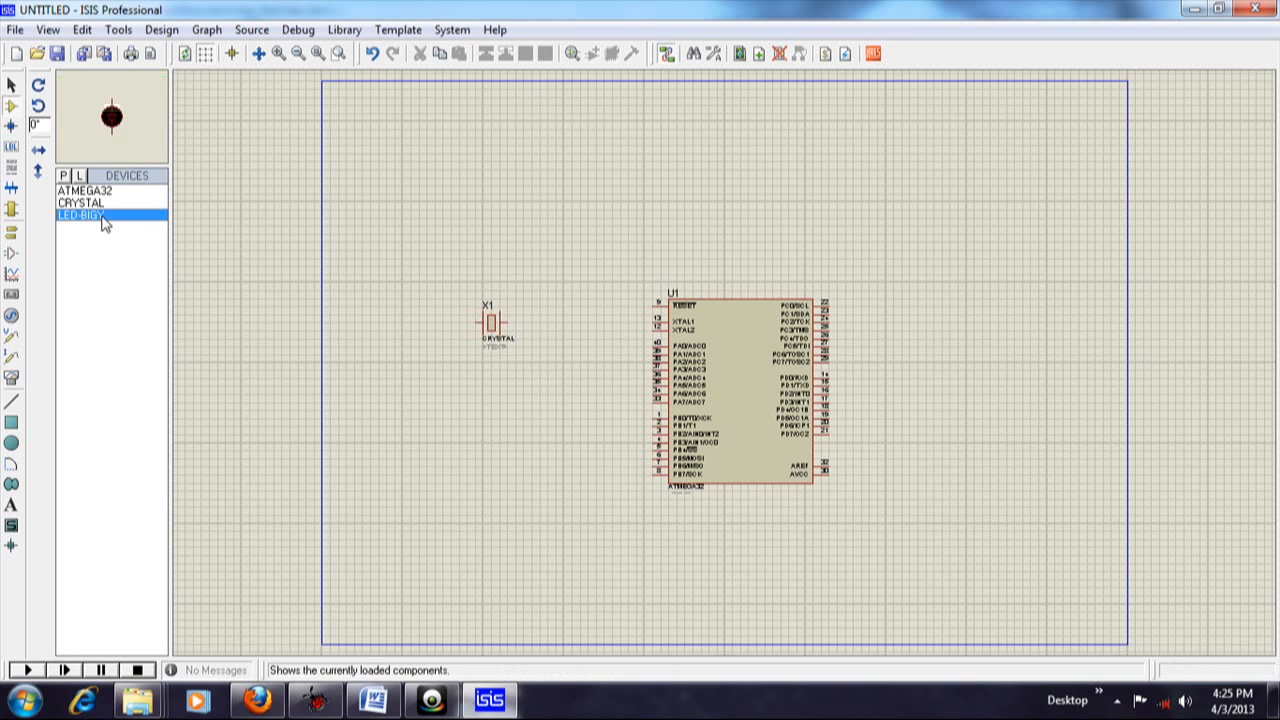
left_click(466, 477)
left_click(459, 483)
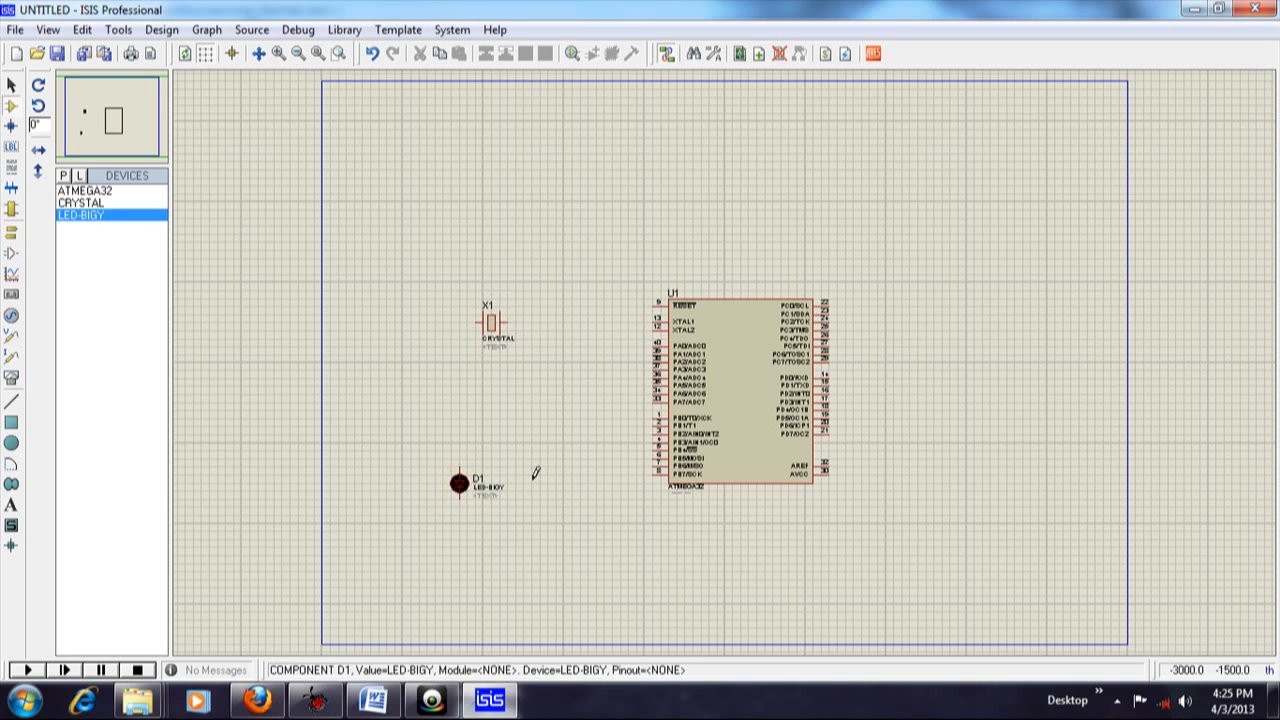
Rotate crystal X1 clockwise so that its terminals point up and down
left_click(497, 327)
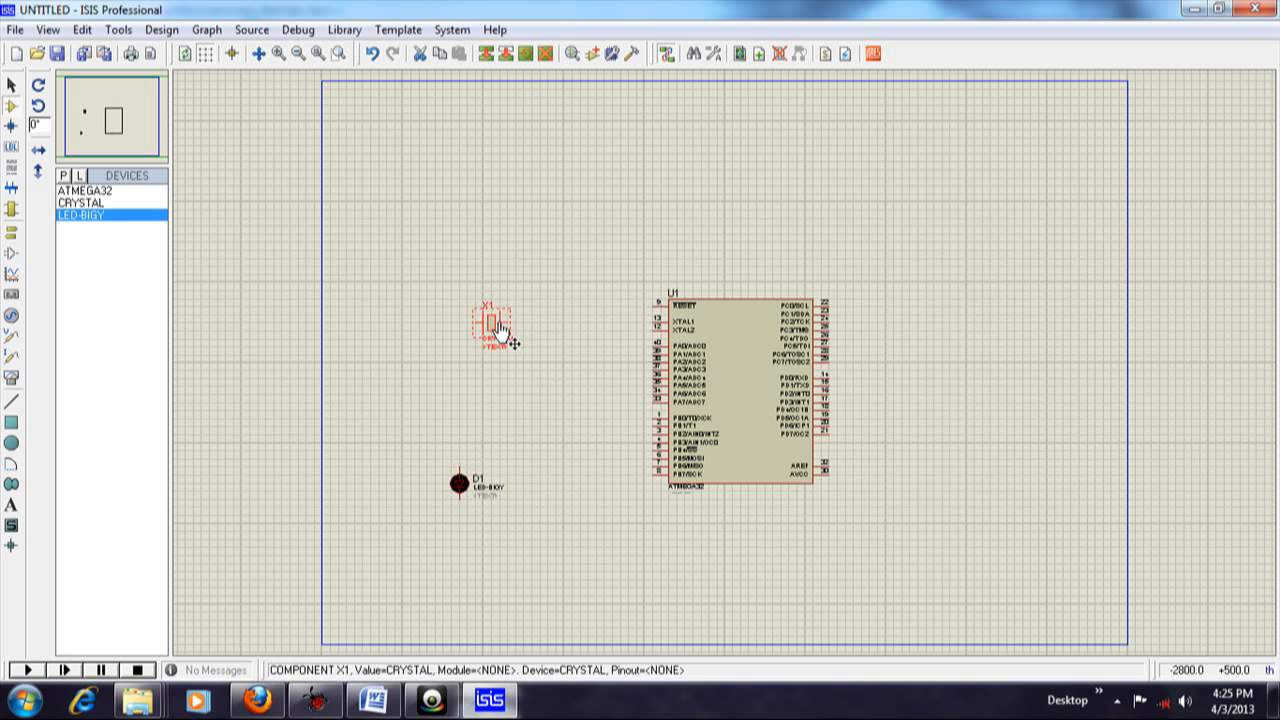
right_click(497, 327)
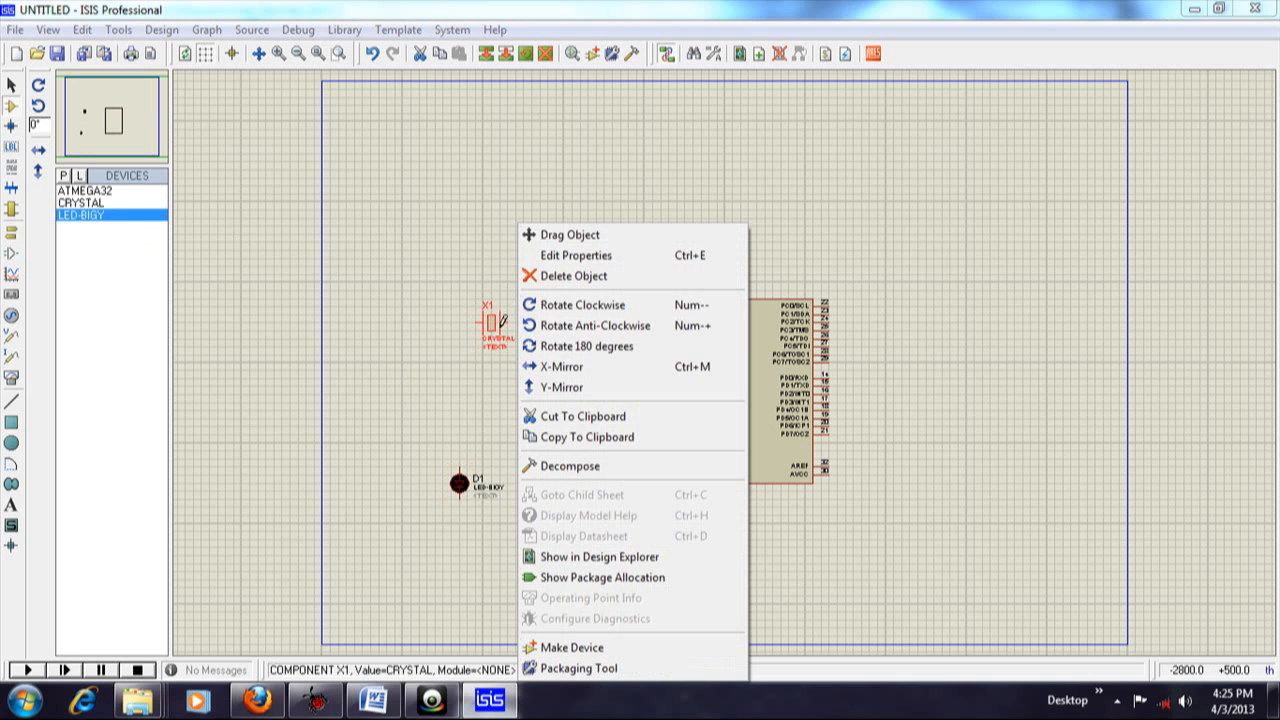
left_click(572, 308)
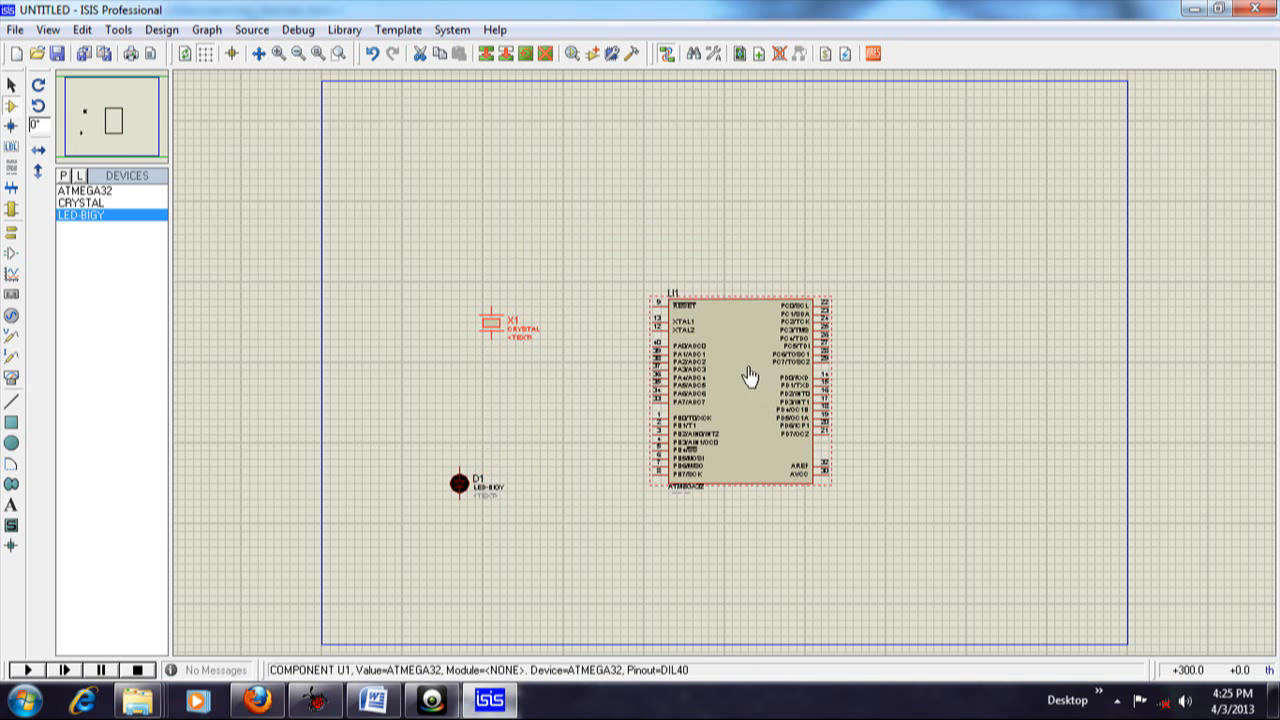
Switch to AVR Studio to check the LED pin definition in led_flash.c, and return to the ISIS schematic
scroll(750, 375, "down", 1)
scroll(742, 373, "up", 1)
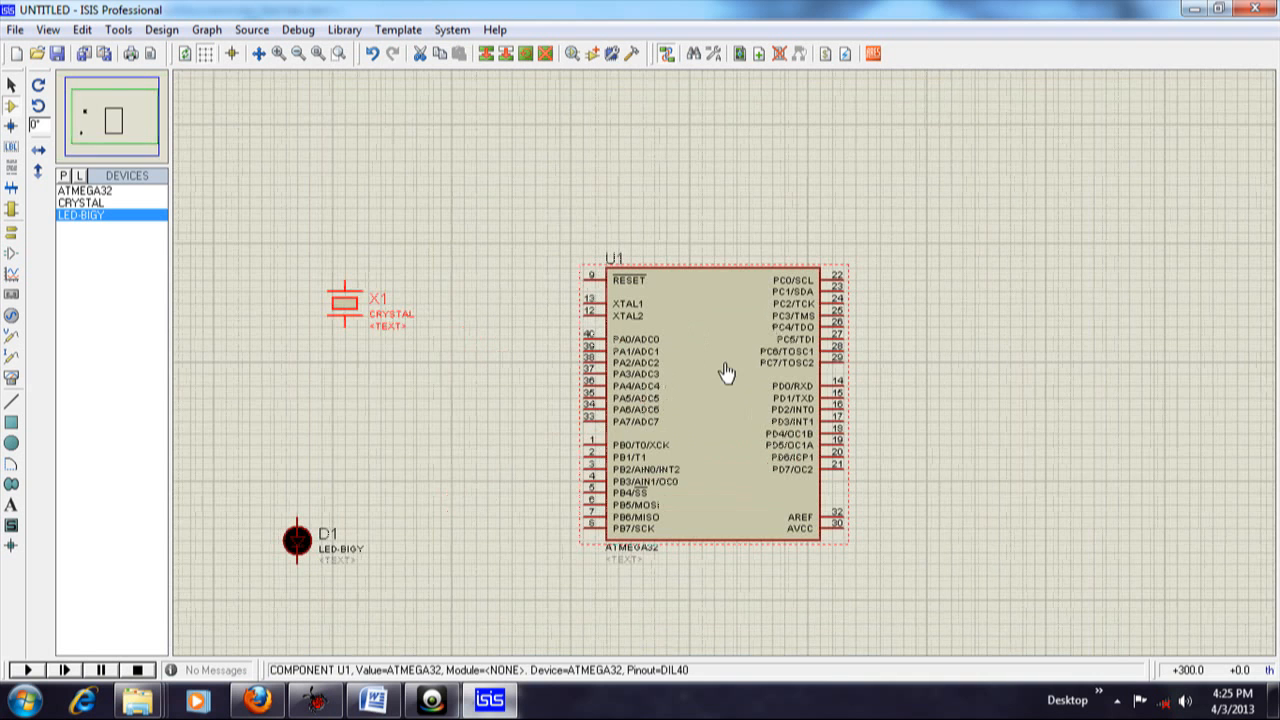
scroll(727, 372, "down", 1)
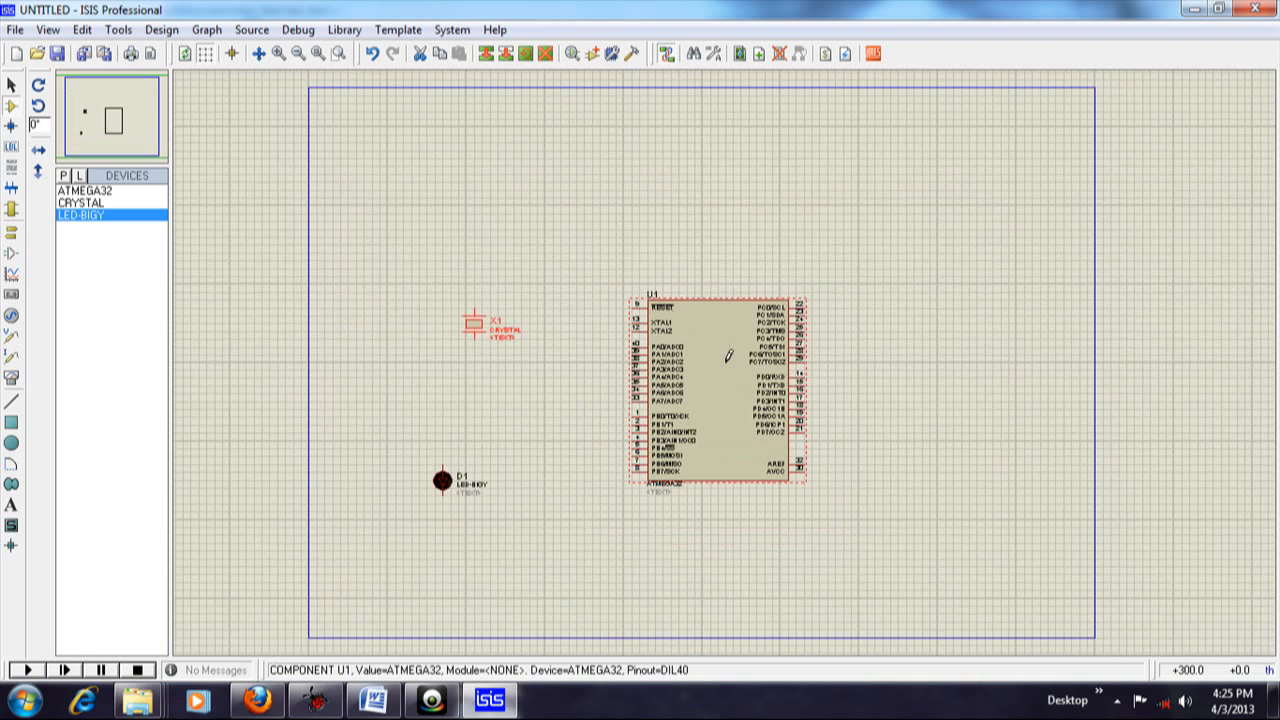
scroll(722, 372, "up", 1)
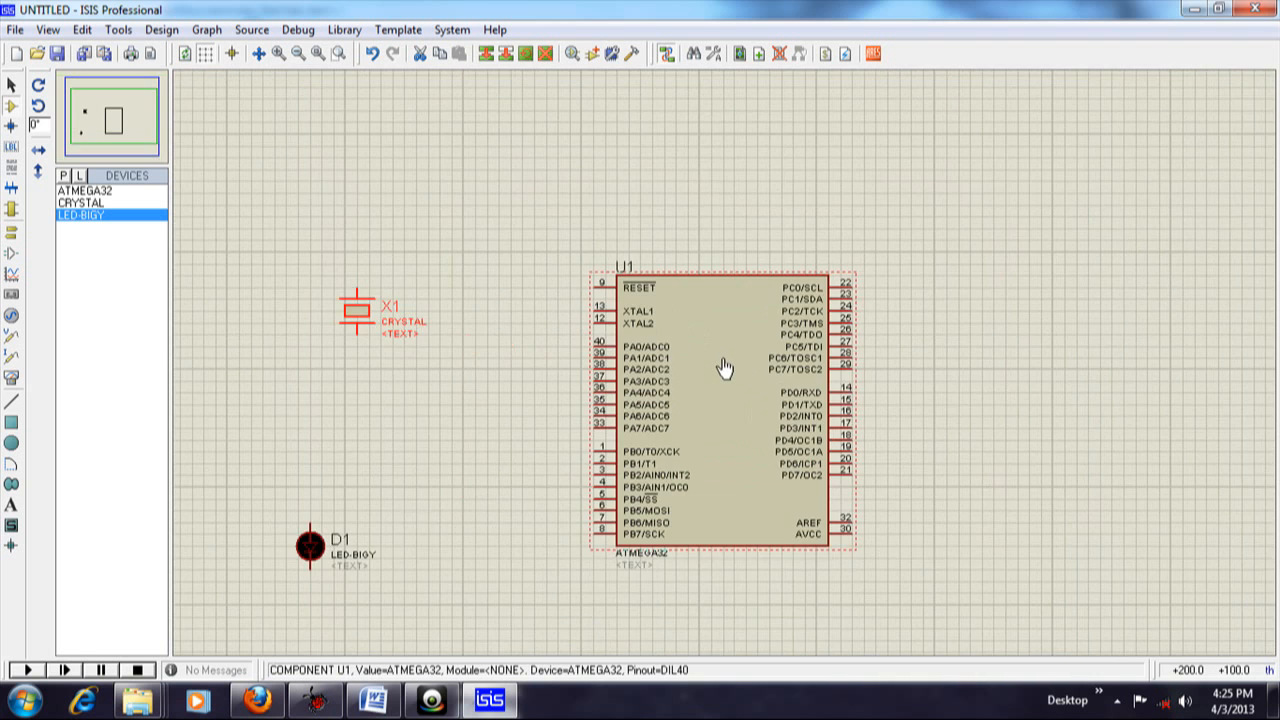
left_click(316, 700)
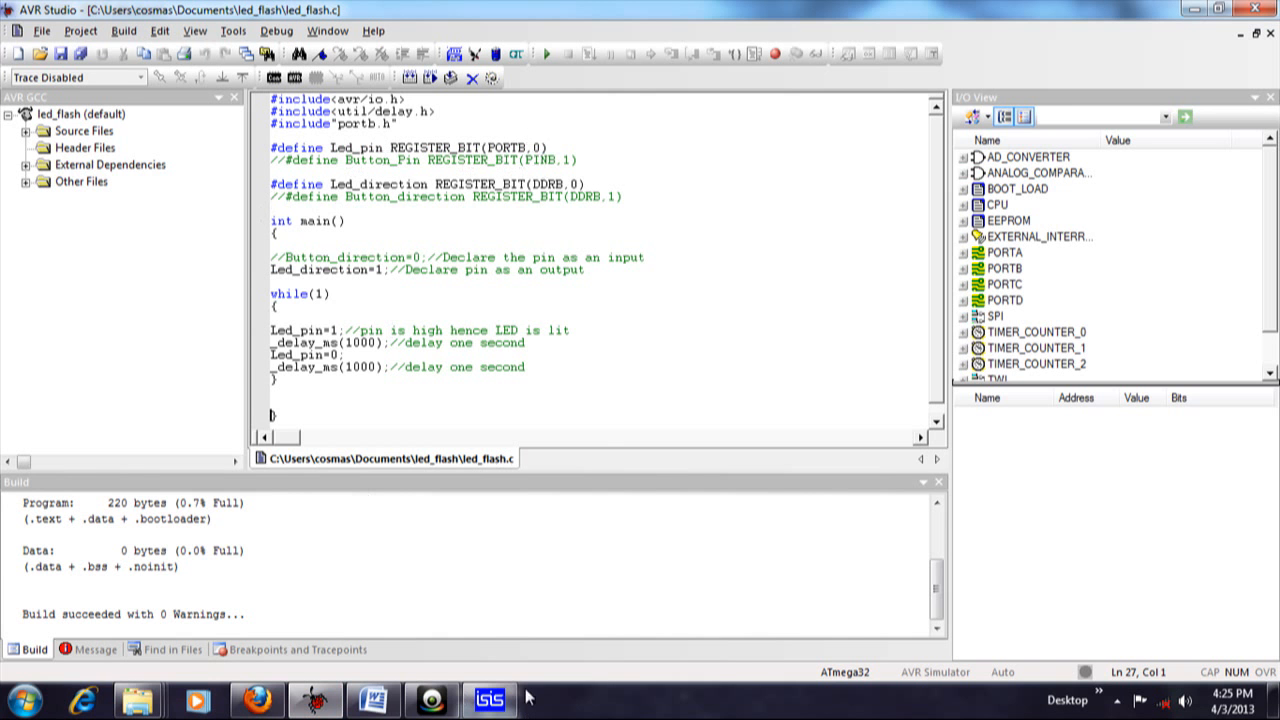
left_click(489, 700)
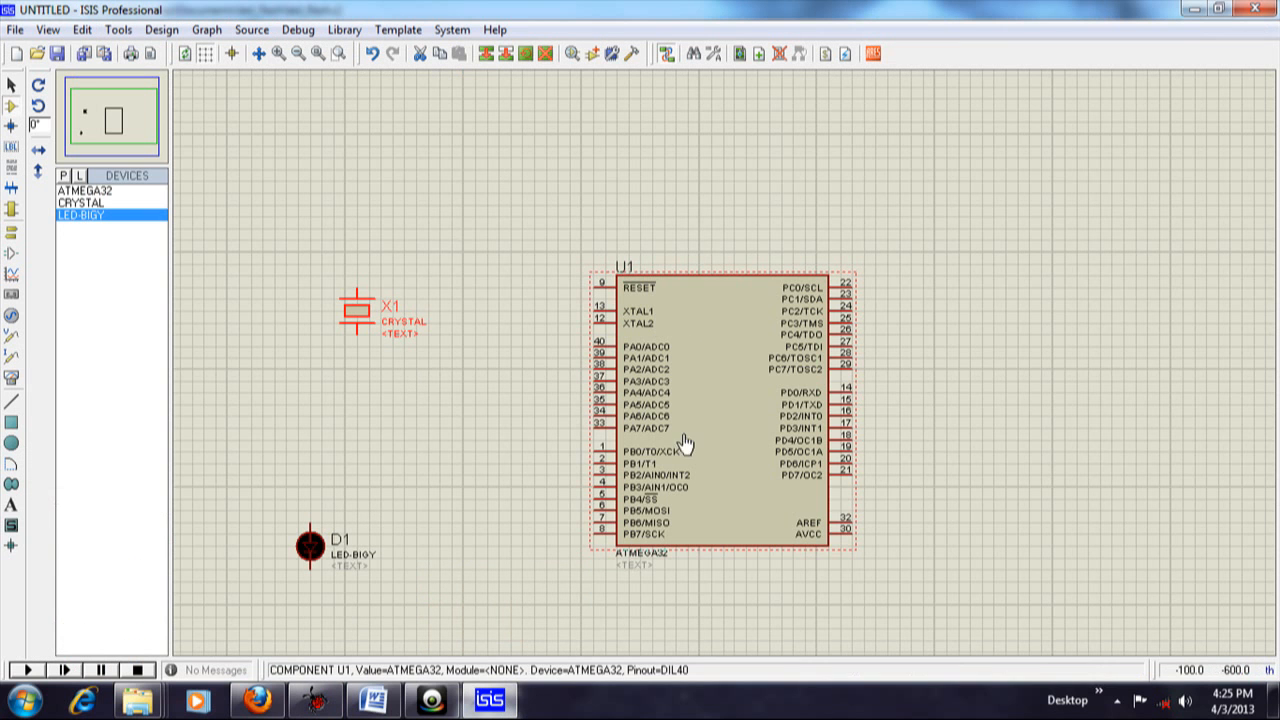
Wire the microcontroller's PB0 pin to LED D1's upper terminal, and XTAL1 and XTAL2 to crystal X1's upper and lower terminals
left_click(597, 447)
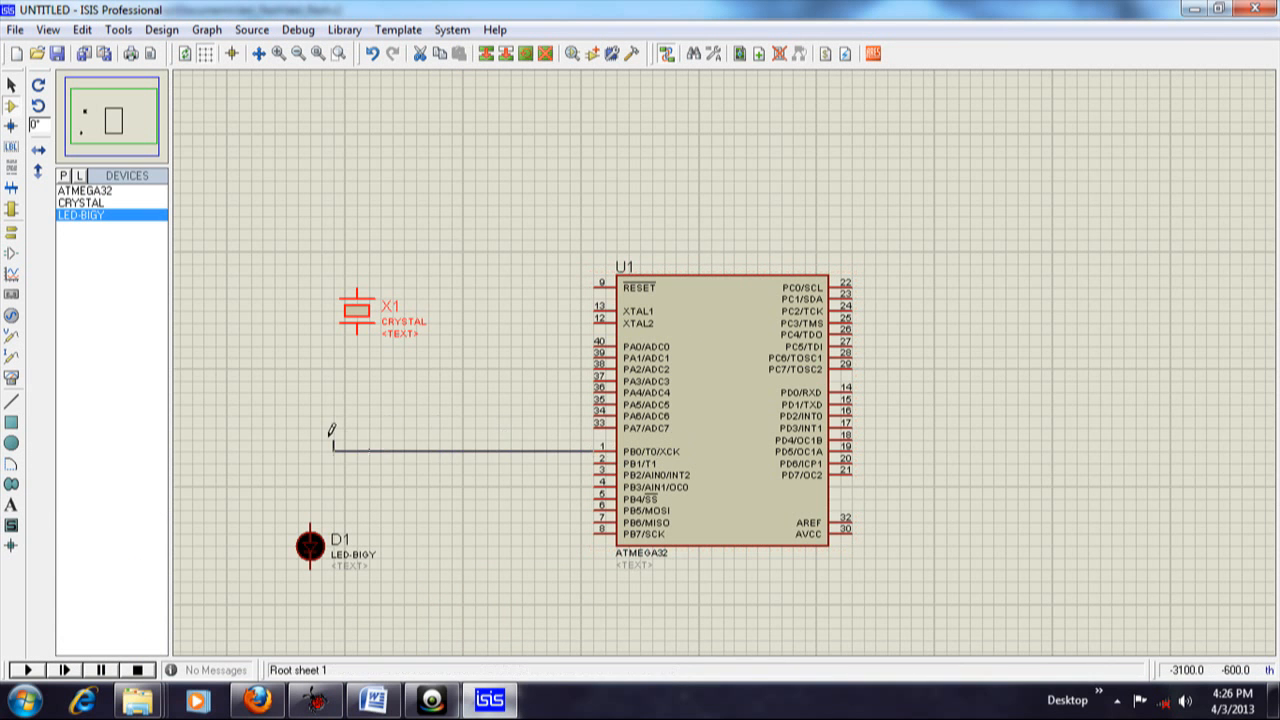
left_click(309, 517)
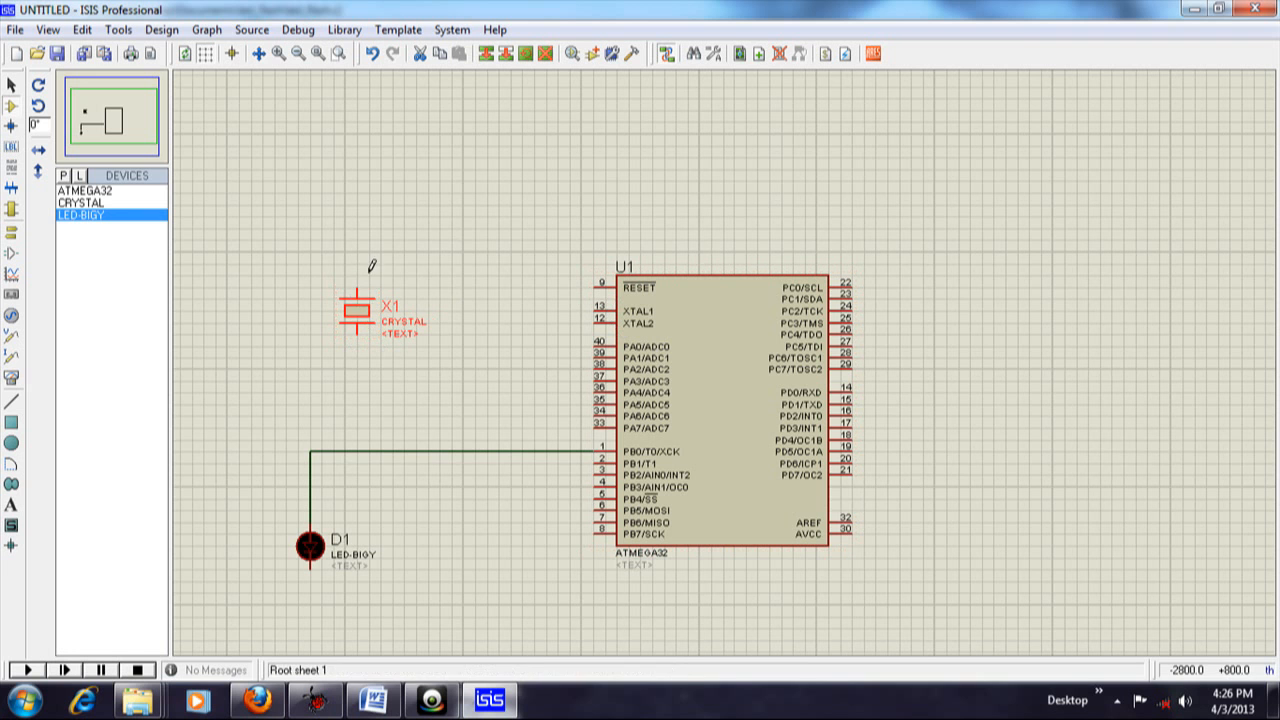
left_click(593, 307)
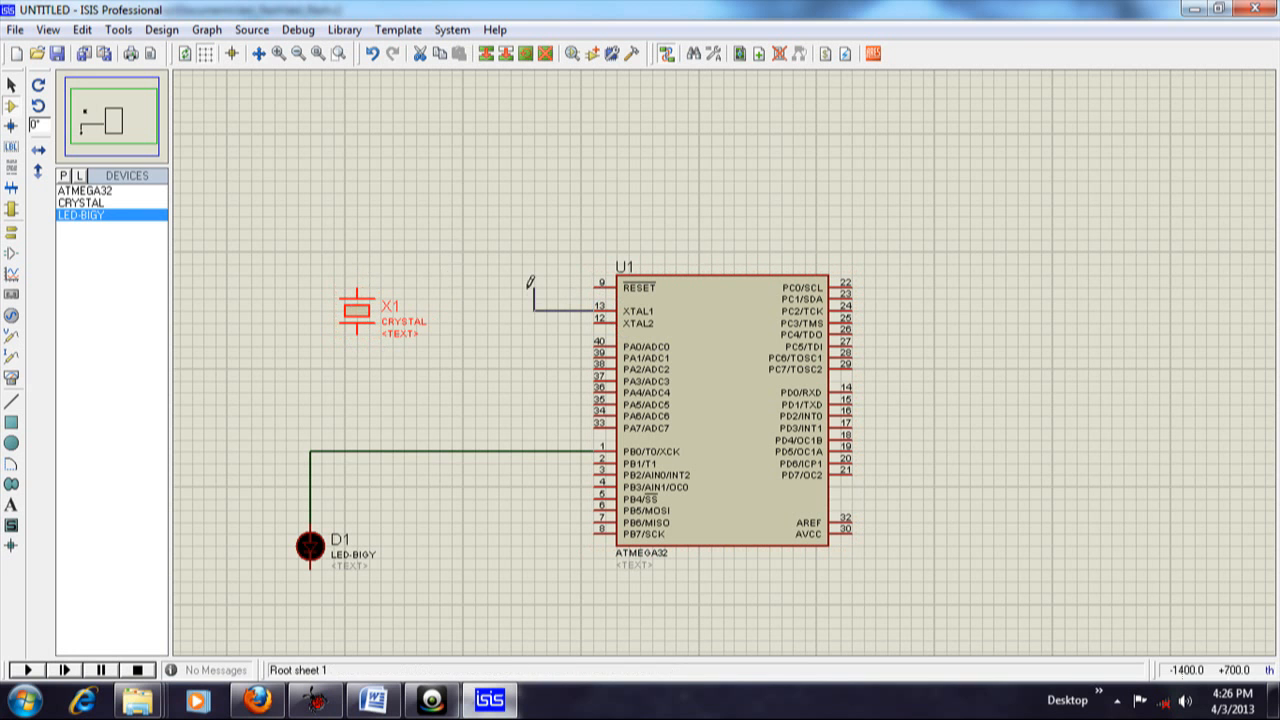
left_click(360, 277)
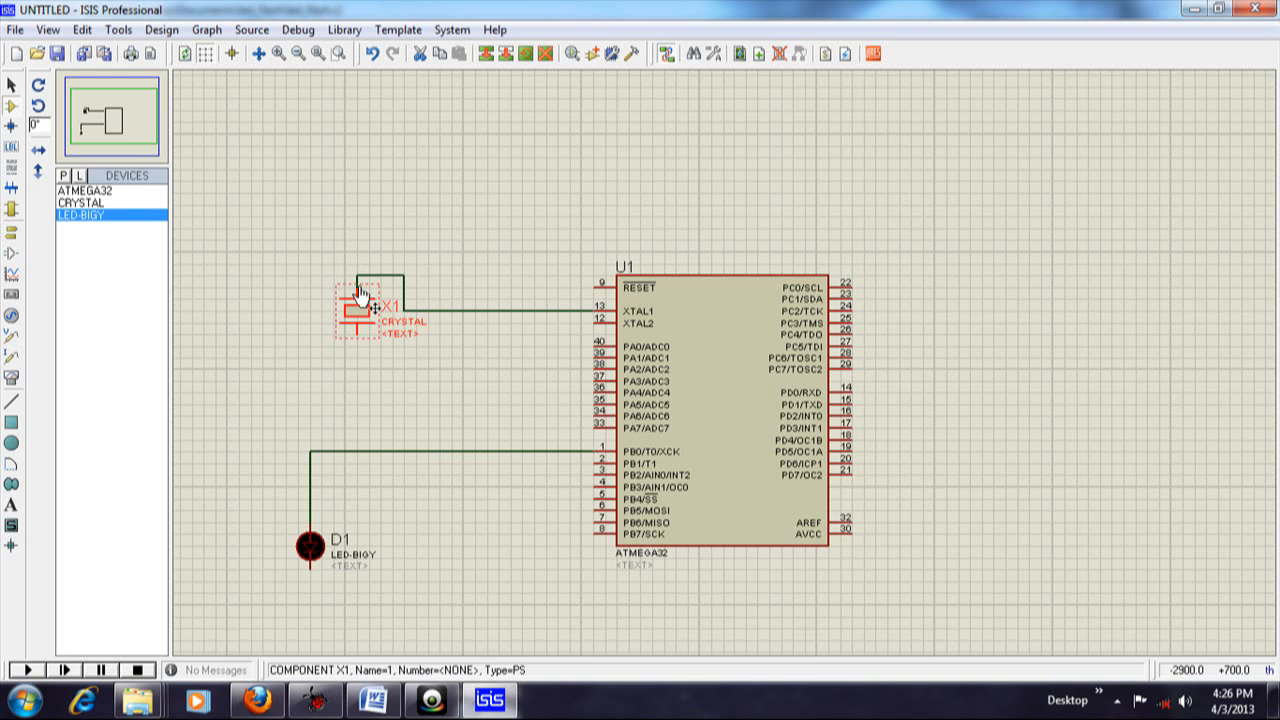
left_click(594, 322)
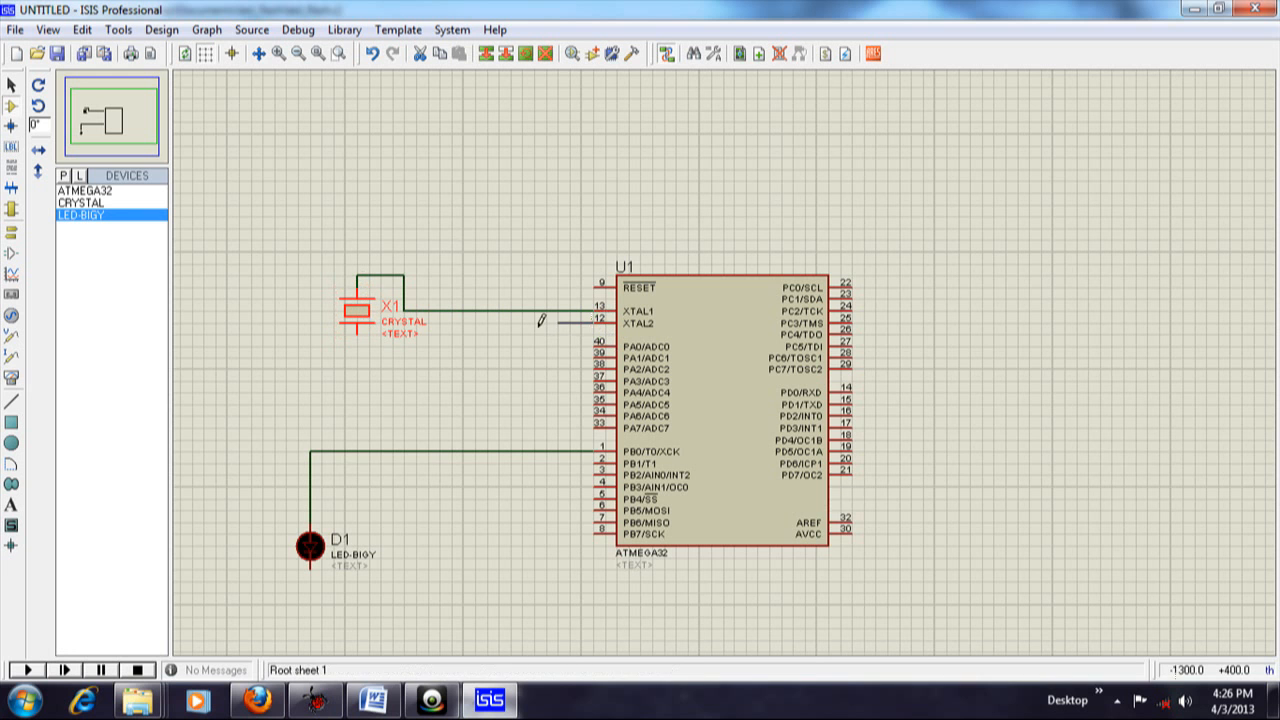
left_click(360, 326)
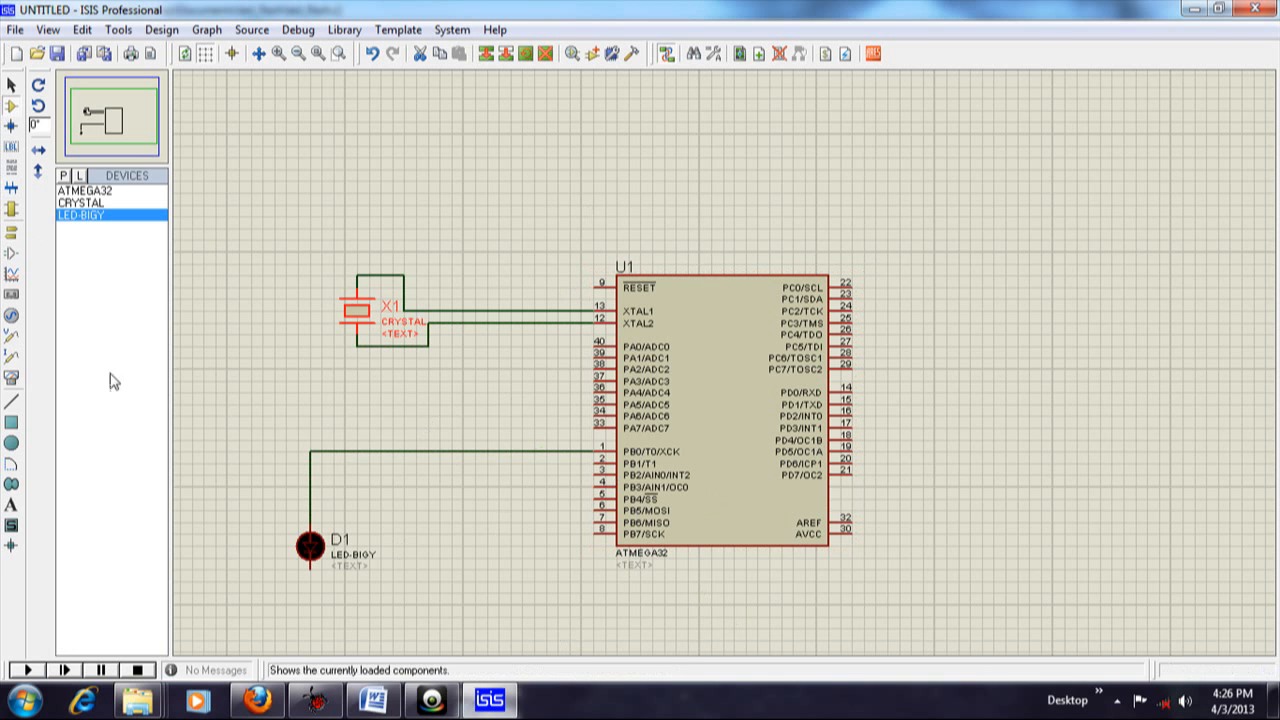
List the available terminal symbols and inspect which nets the ATMEGA32's hidden power pins connect to
left_click(12, 240)
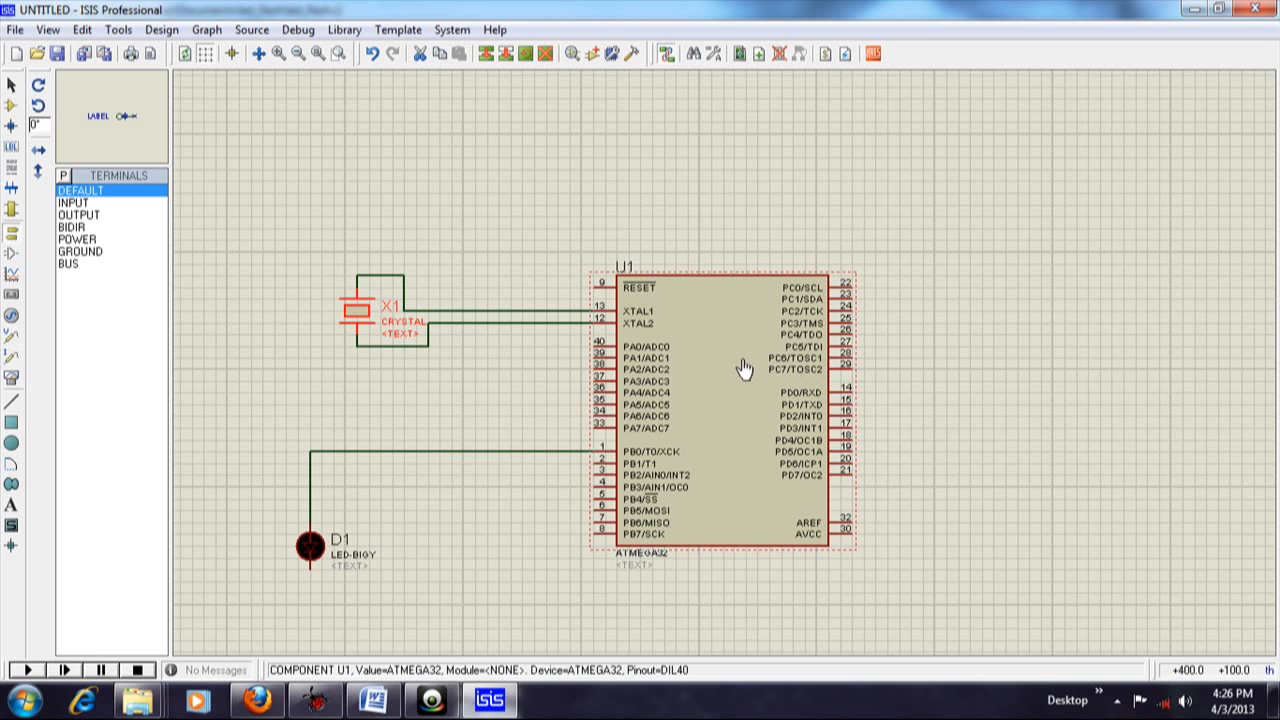
scroll(746, 365, "up", 1)
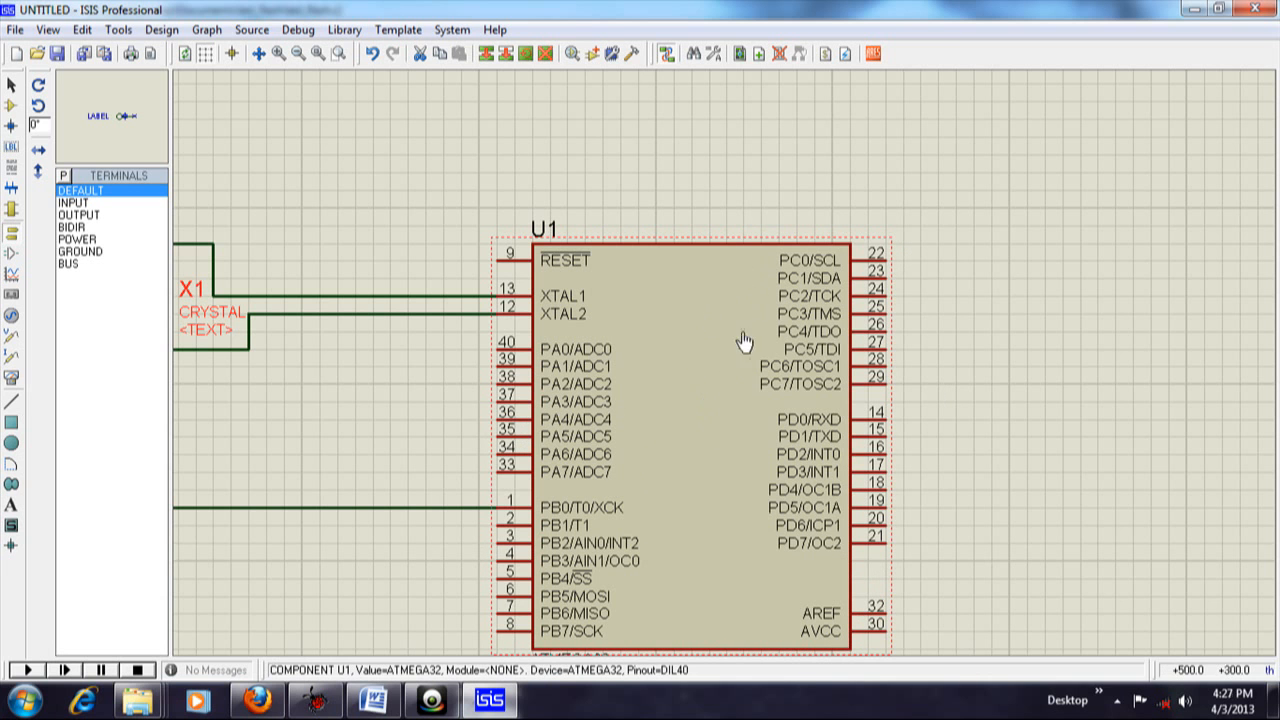
right_click(680, 330)
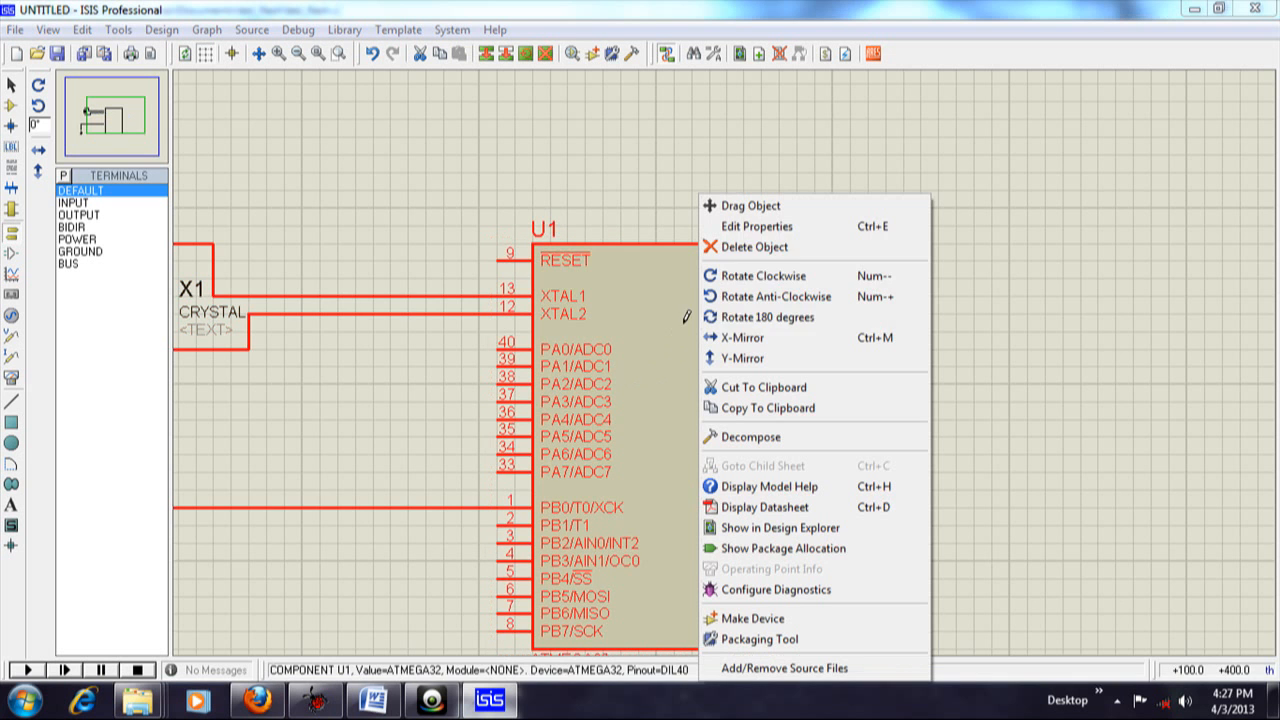
left_click(752, 227)
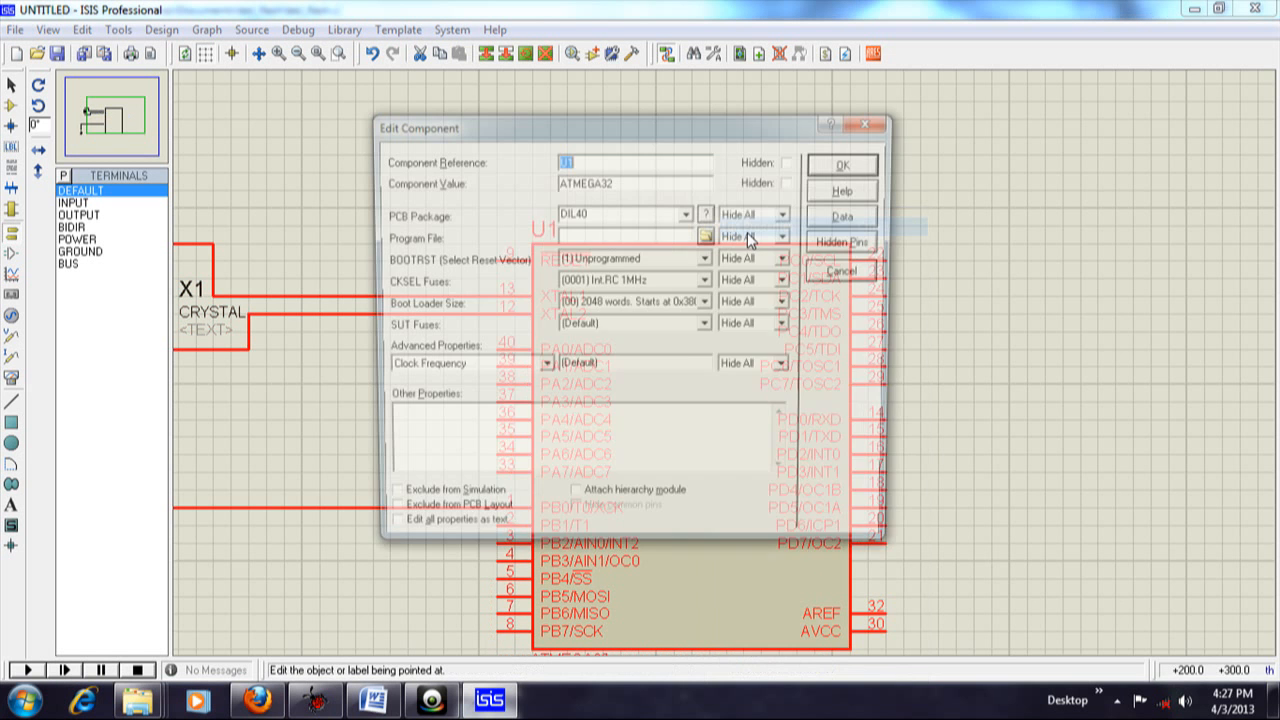
left_click(849, 242)
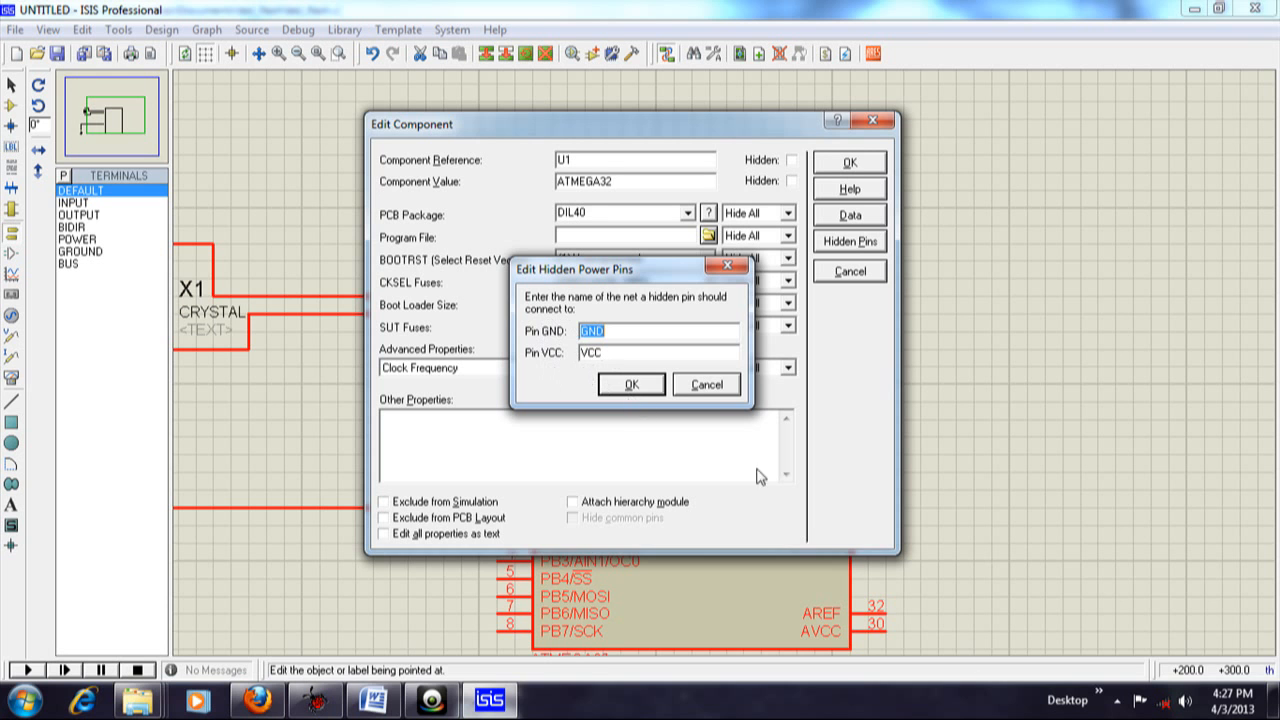
left_click(632, 386)
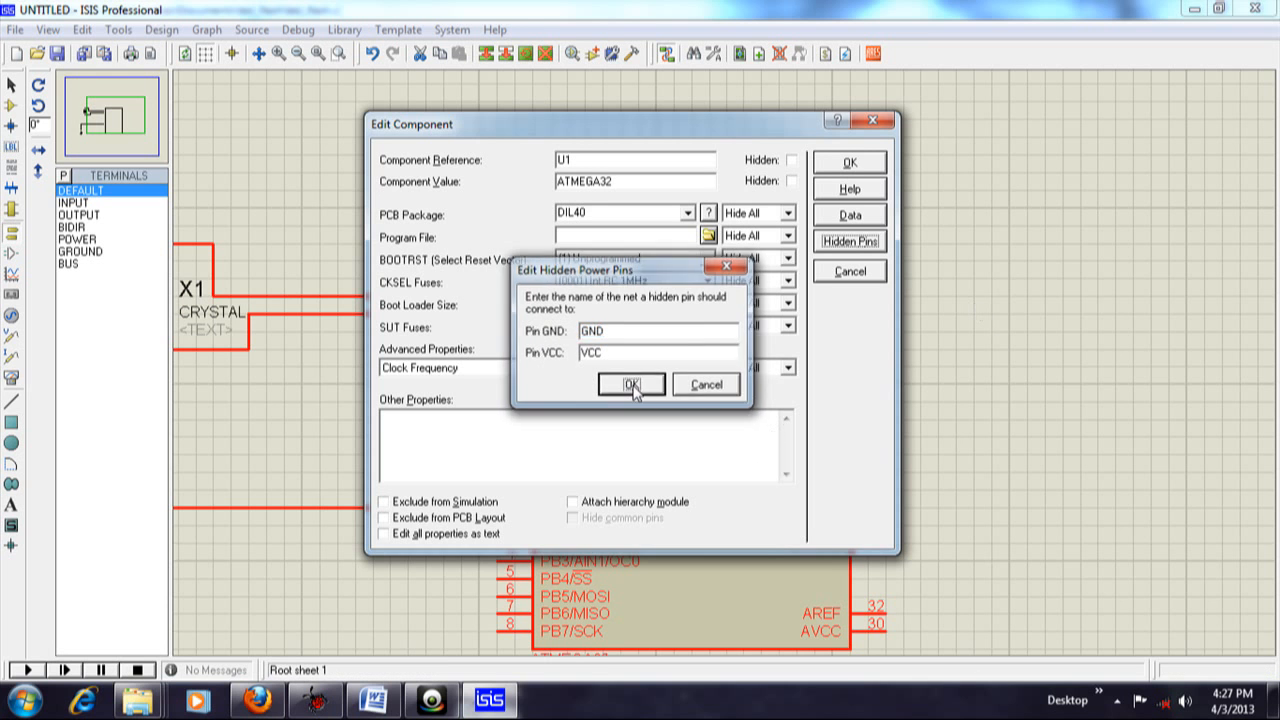
left_click(872, 121)
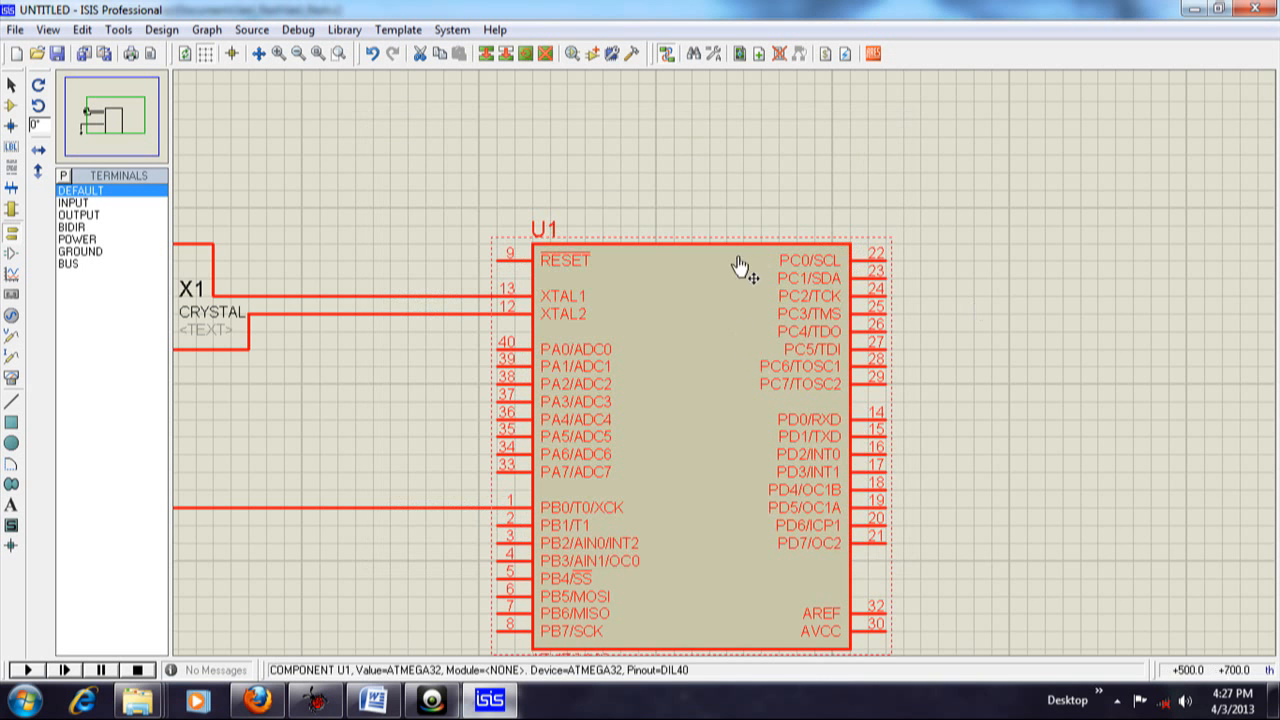
Place a POWER terminal to the right of the ATMEGA32 and wire it to the AVCC pin
scroll(737, 265, "down", 1)
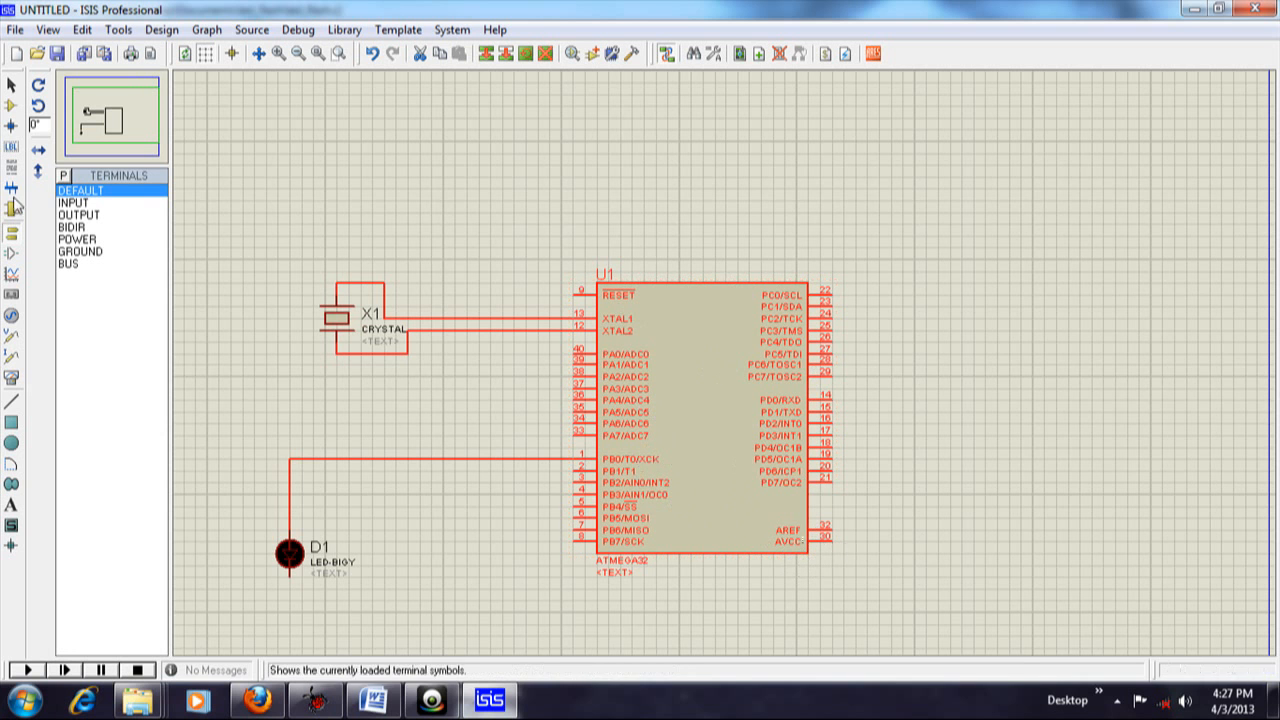
left_click(94, 240)
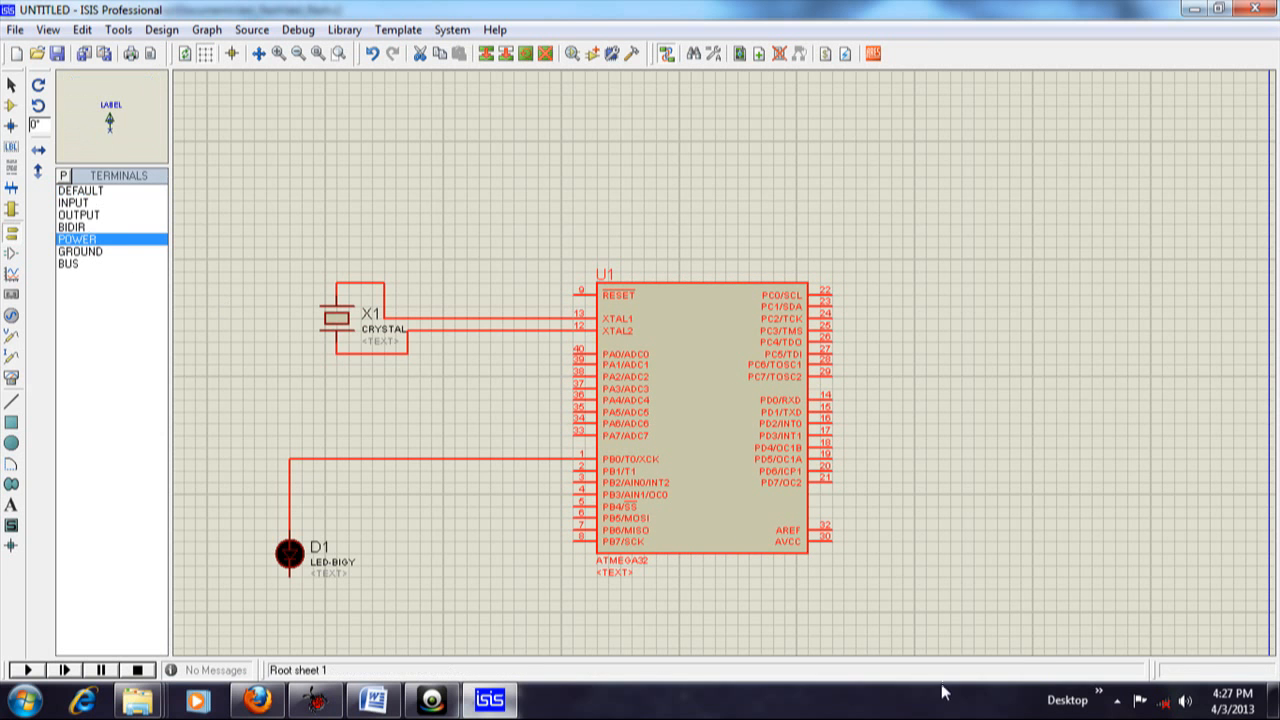
left_click(979, 563)
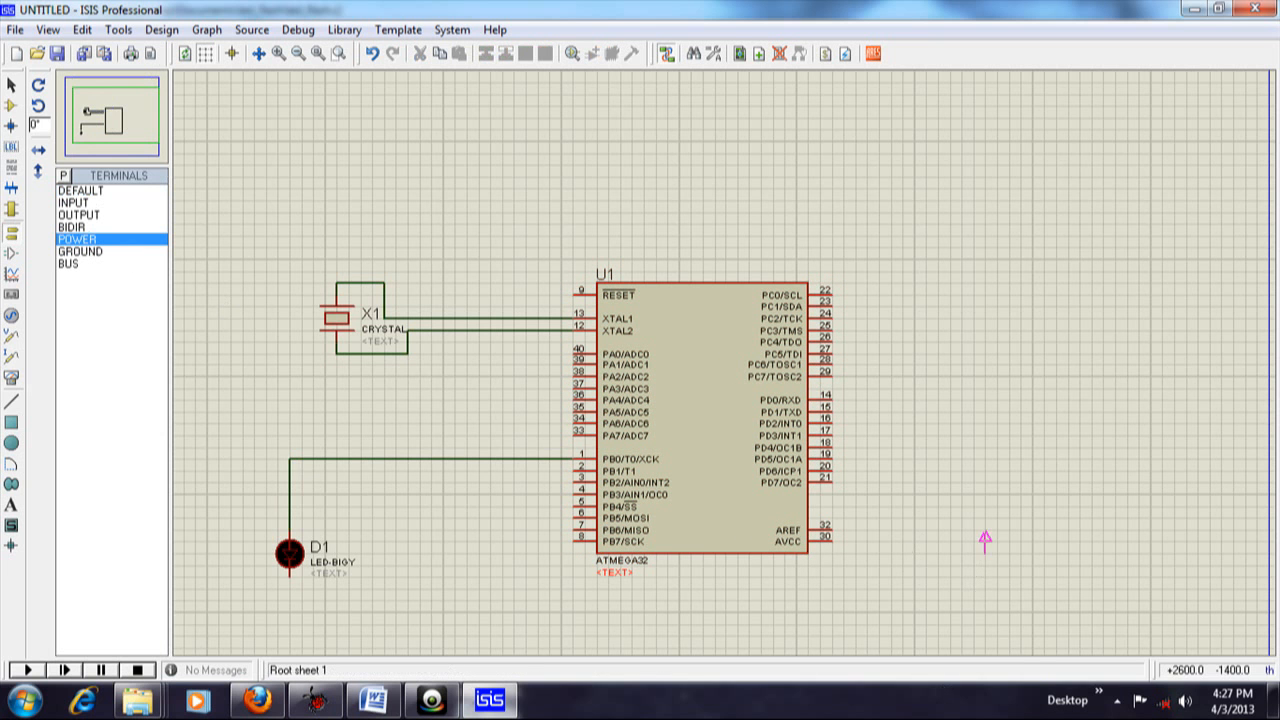
left_click(926, 500)
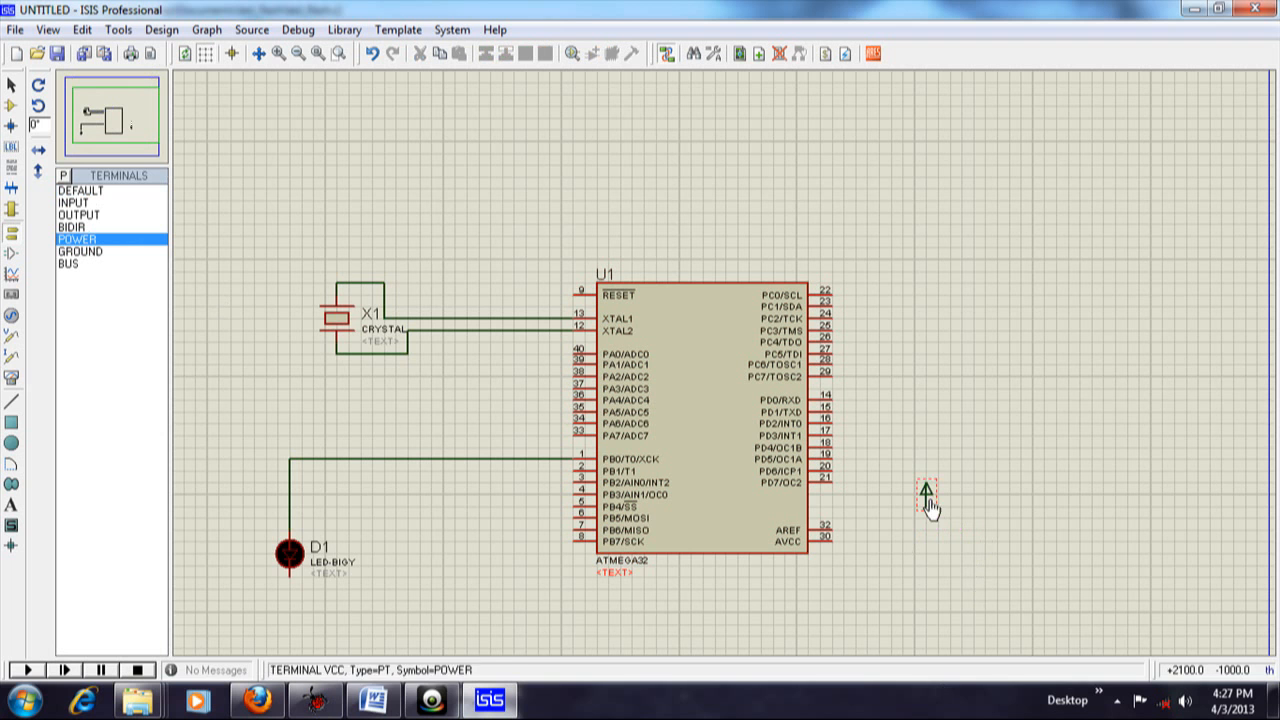
left_click(835, 539)
left_click(926, 505)
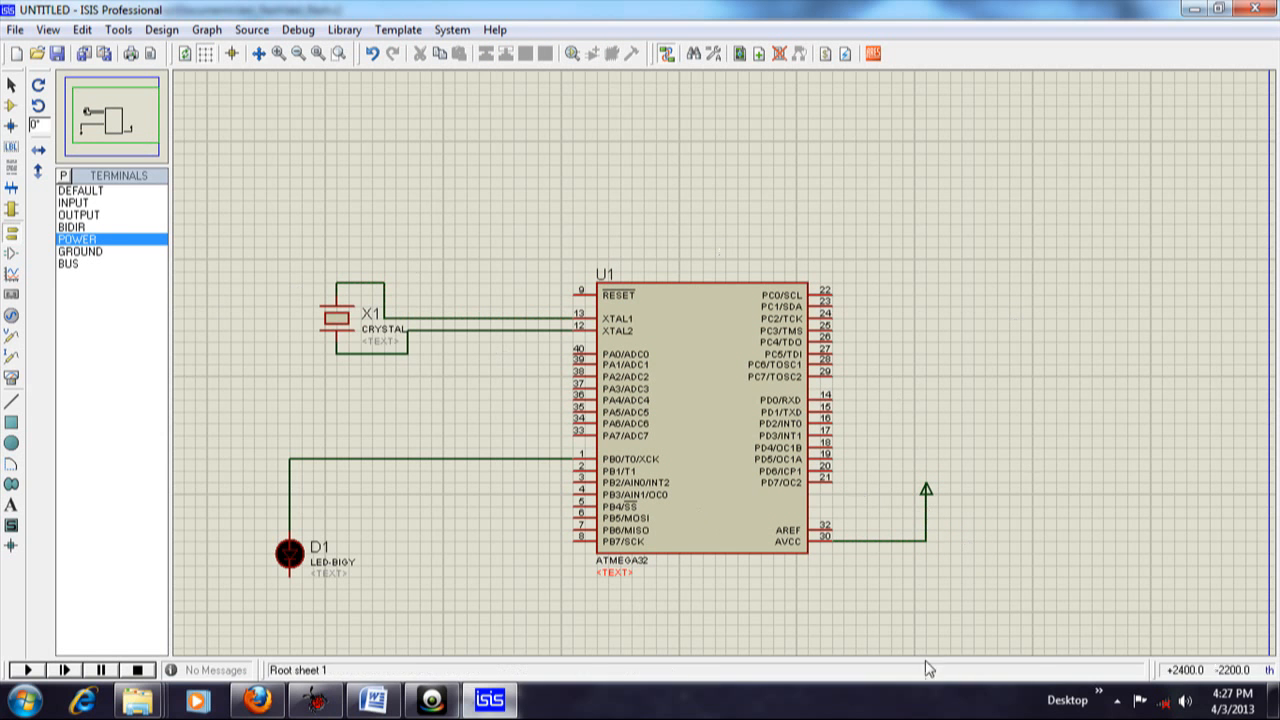
Pick the CONN-H2 header from the device libraries using the keywords "conn h2" and place it right of the microcontroller
left_click(10, 106)
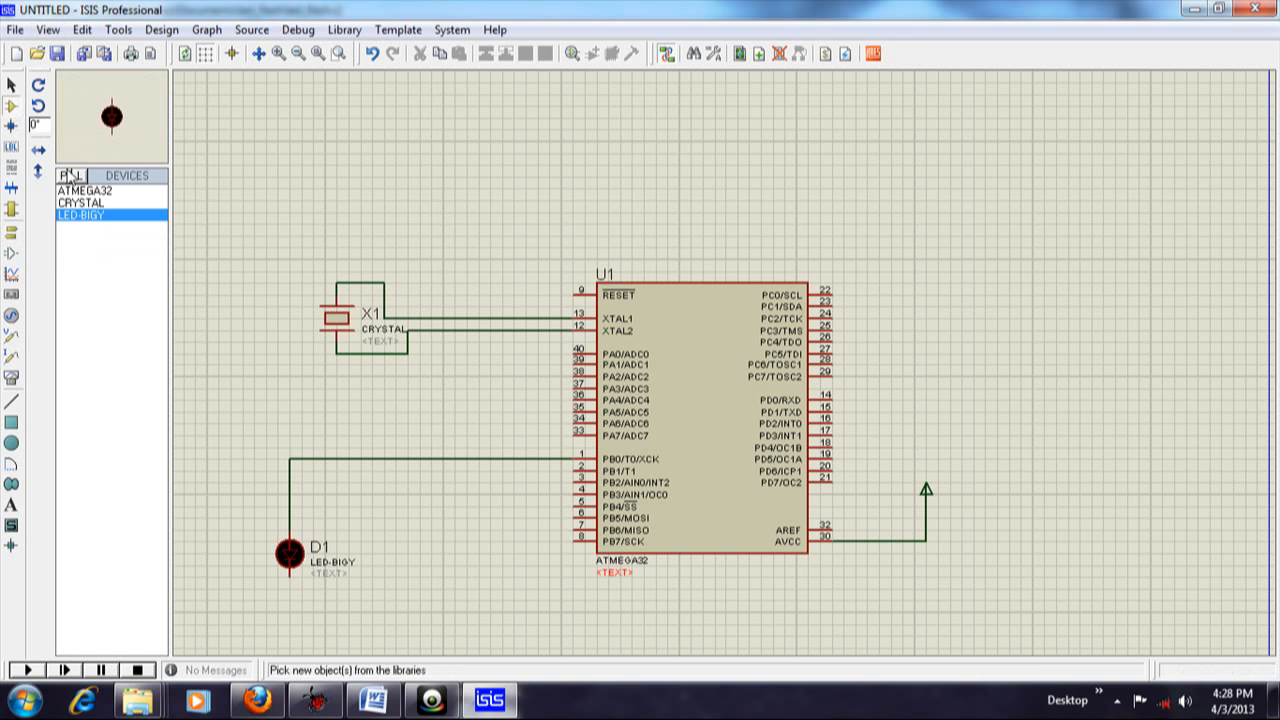
left_click(64, 175)
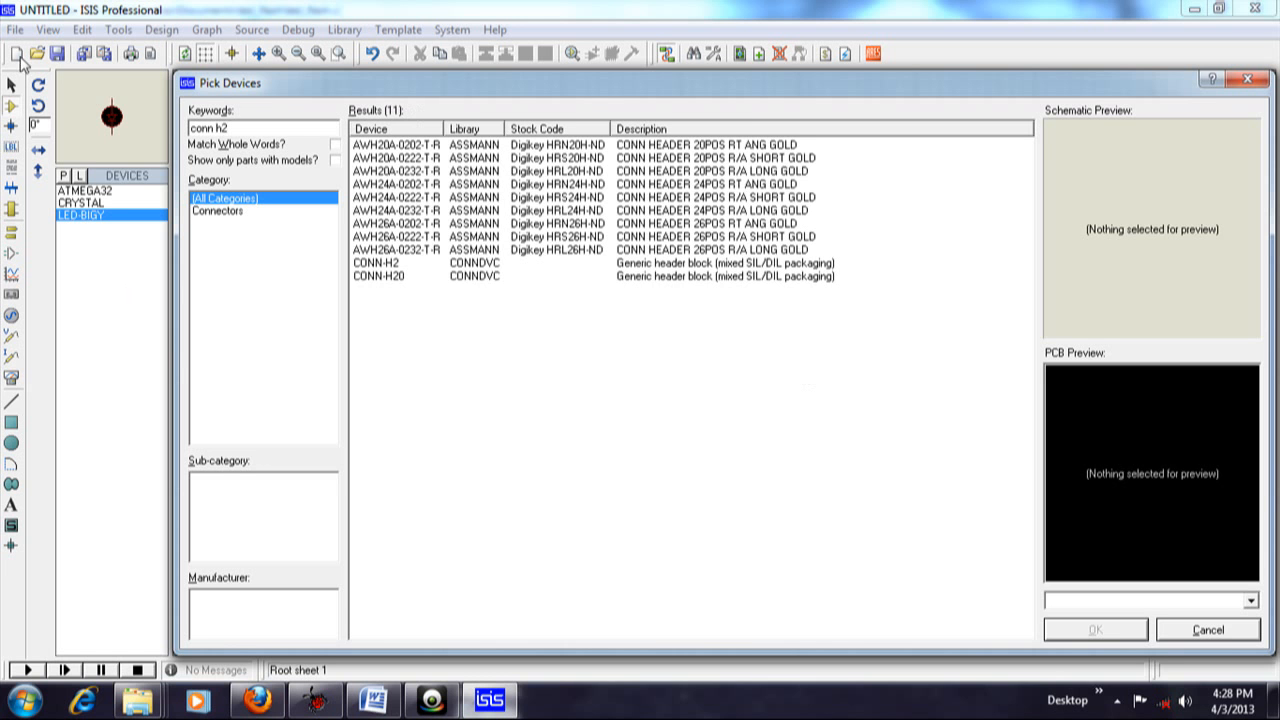
double_click(480, 263)
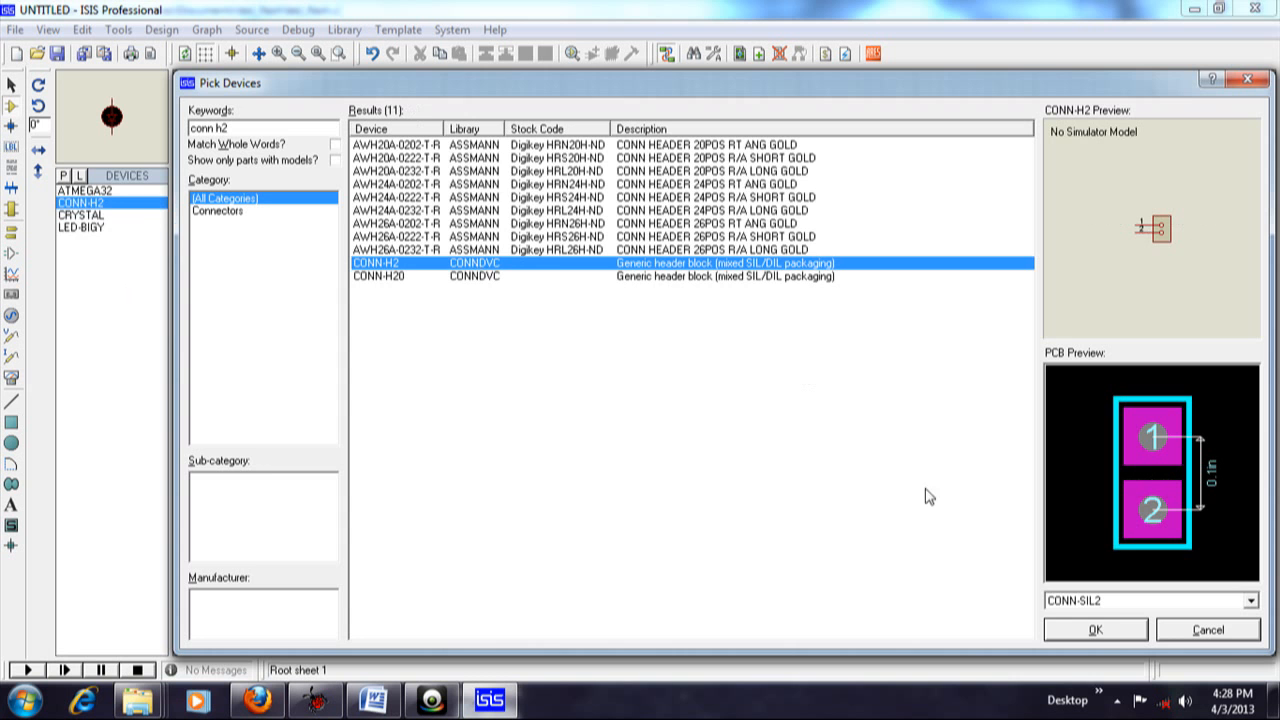
left_click(1115, 634)
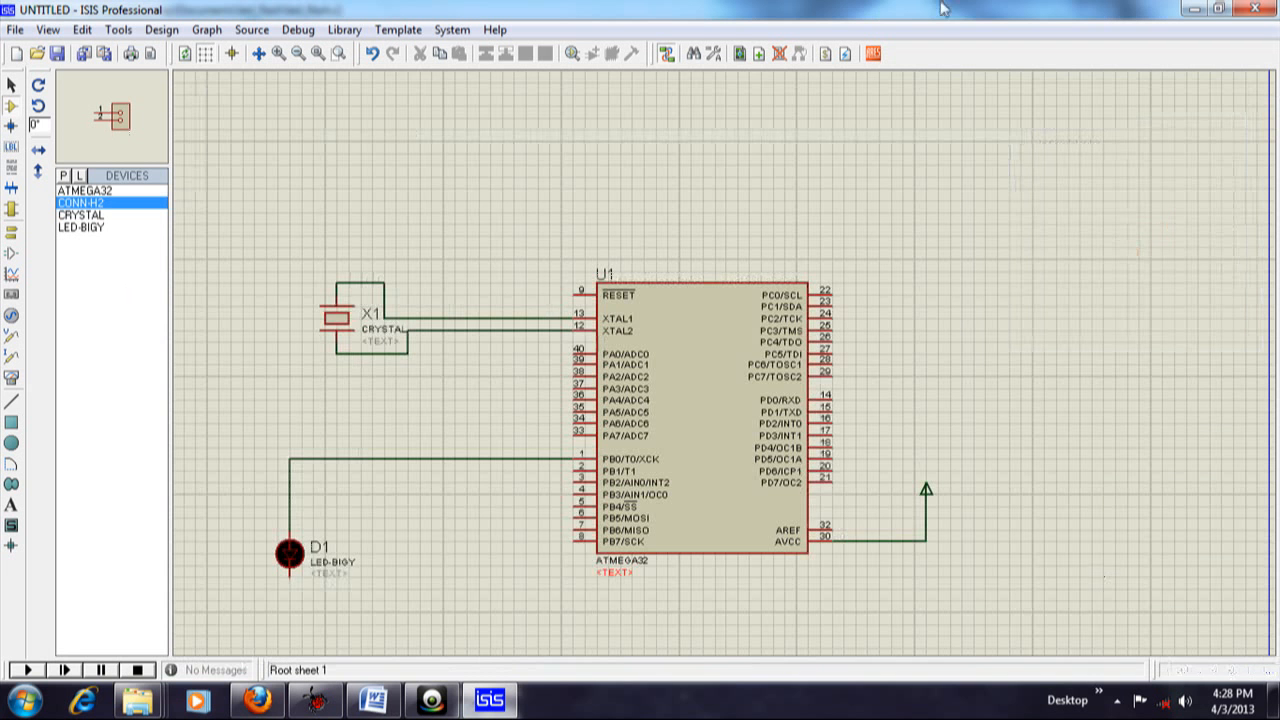
left_click(1007, 340)
left_click(1010, 345)
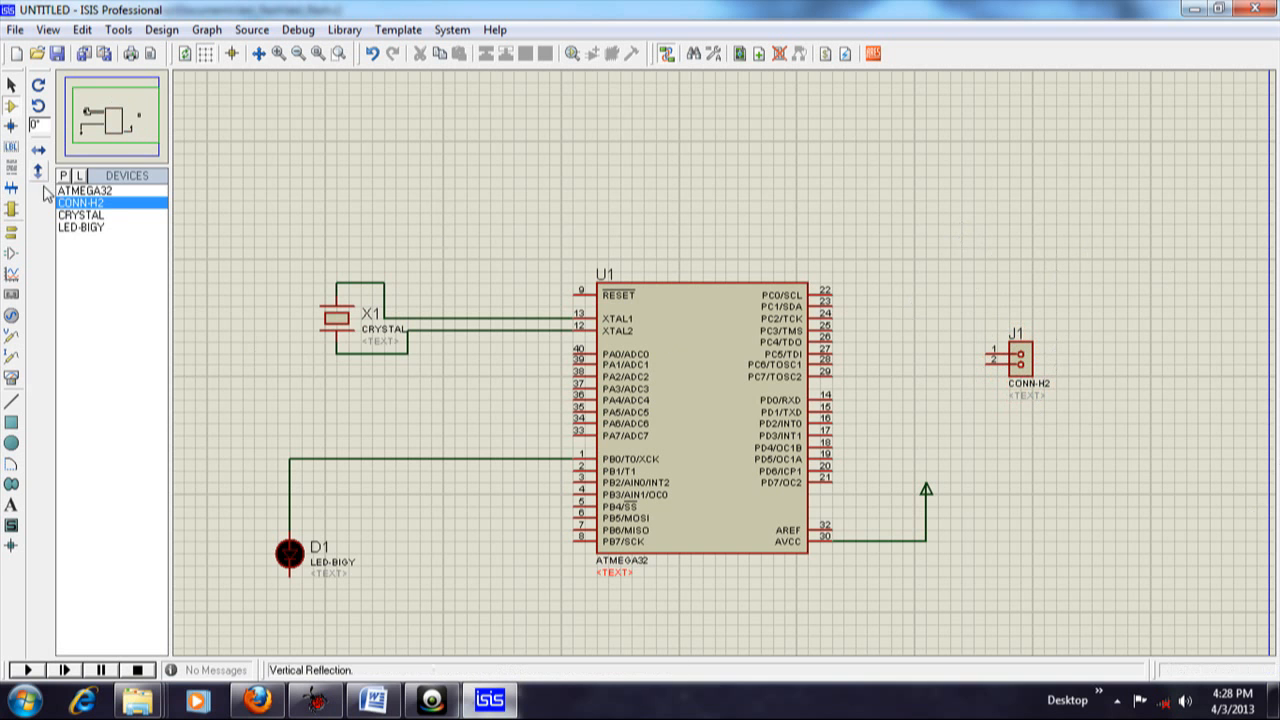
Place a POWER terminal above connector J1 and wire it to the connector's pin 1
left_click(13, 237)
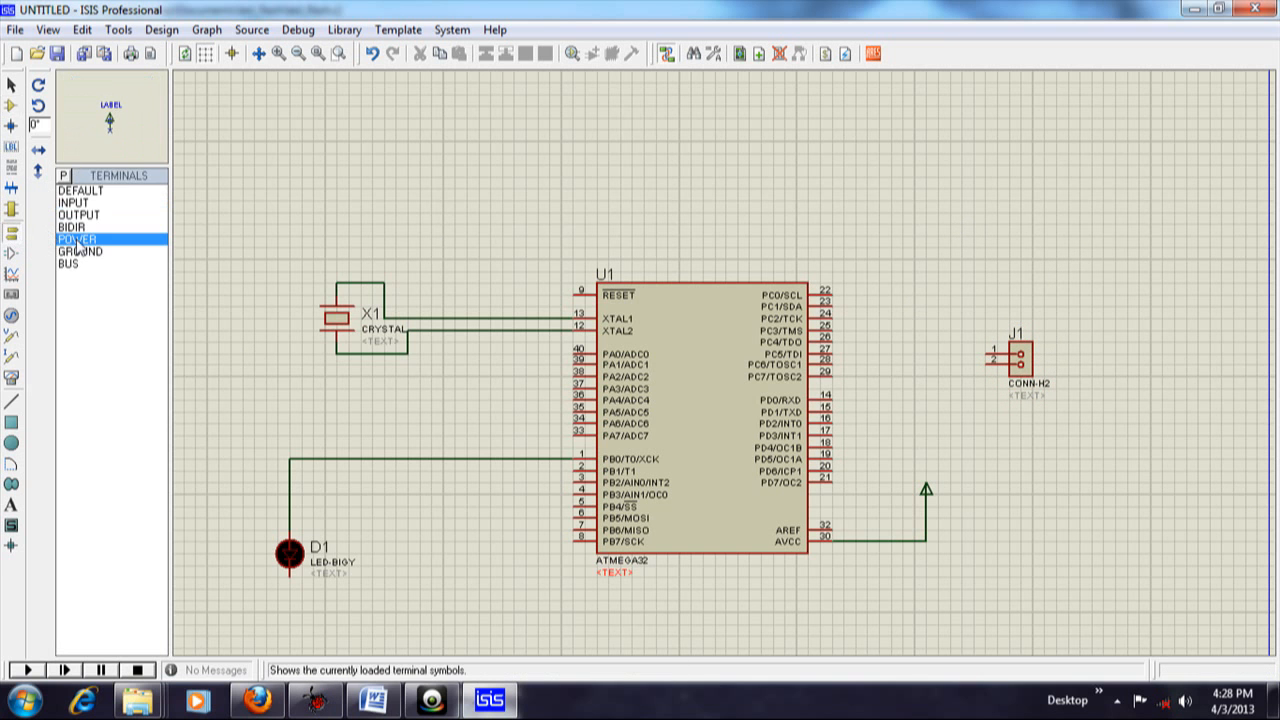
left_click(988, 265)
left_click(986, 274)
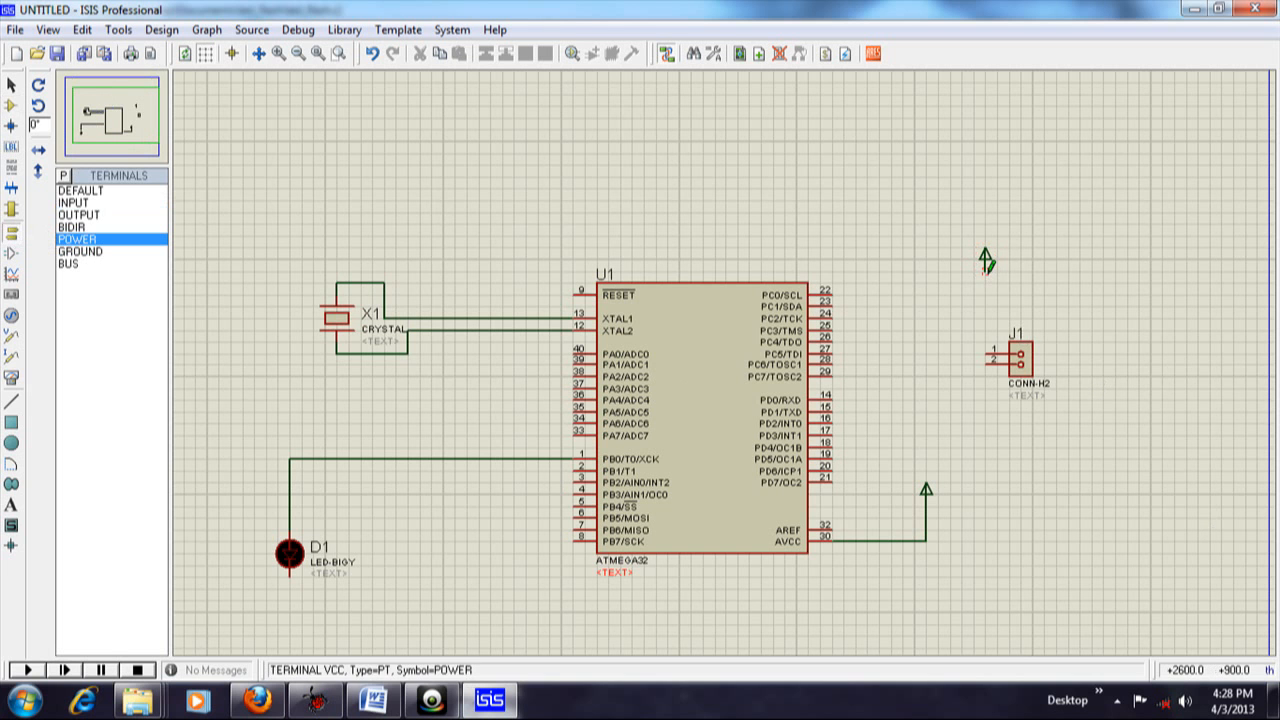
left_click(990, 347)
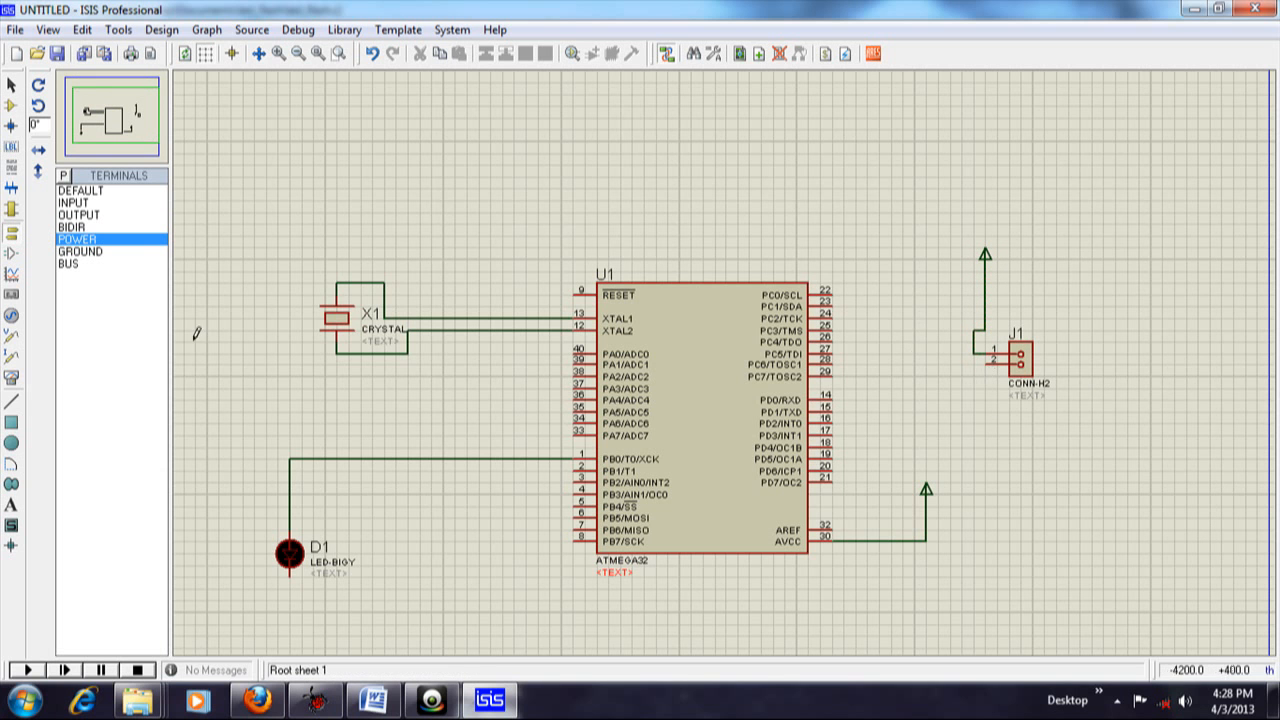
Place a GROUND terminal below J1 wired to its pin 2, and connect another GROUND terminal below LED D1 to its lower terminal
left_click(82, 252)
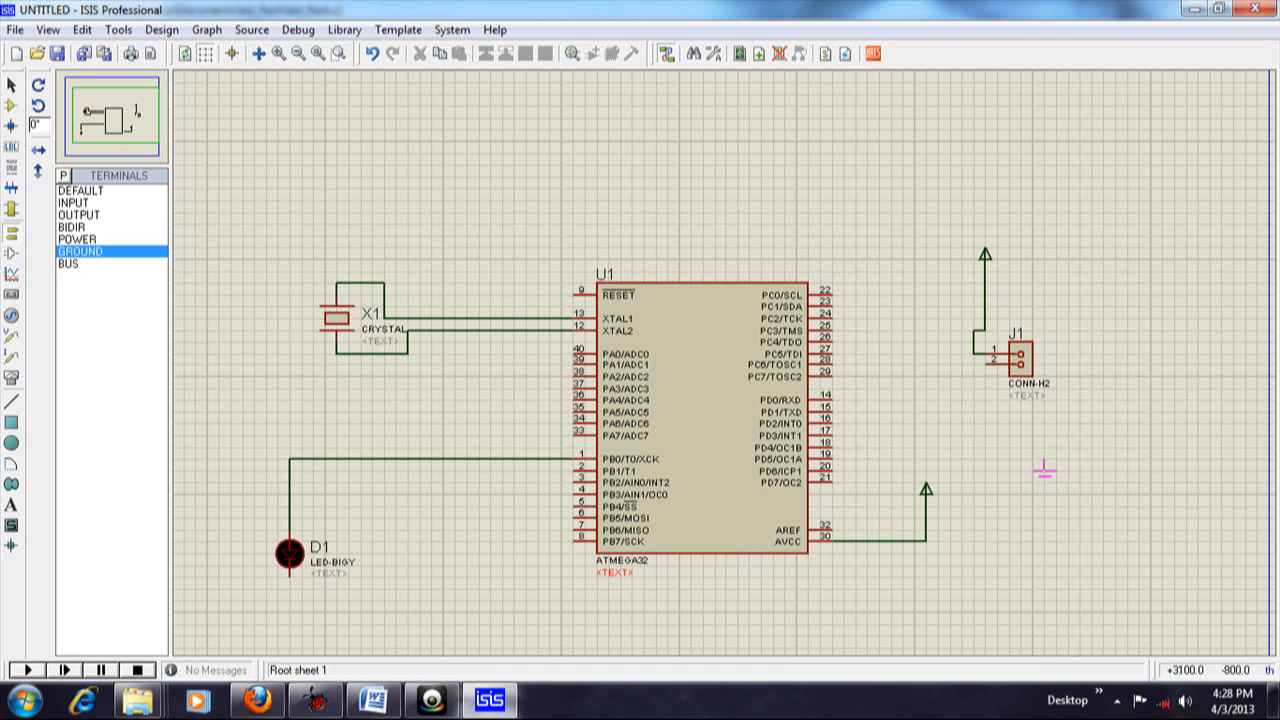
left_click(986, 425)
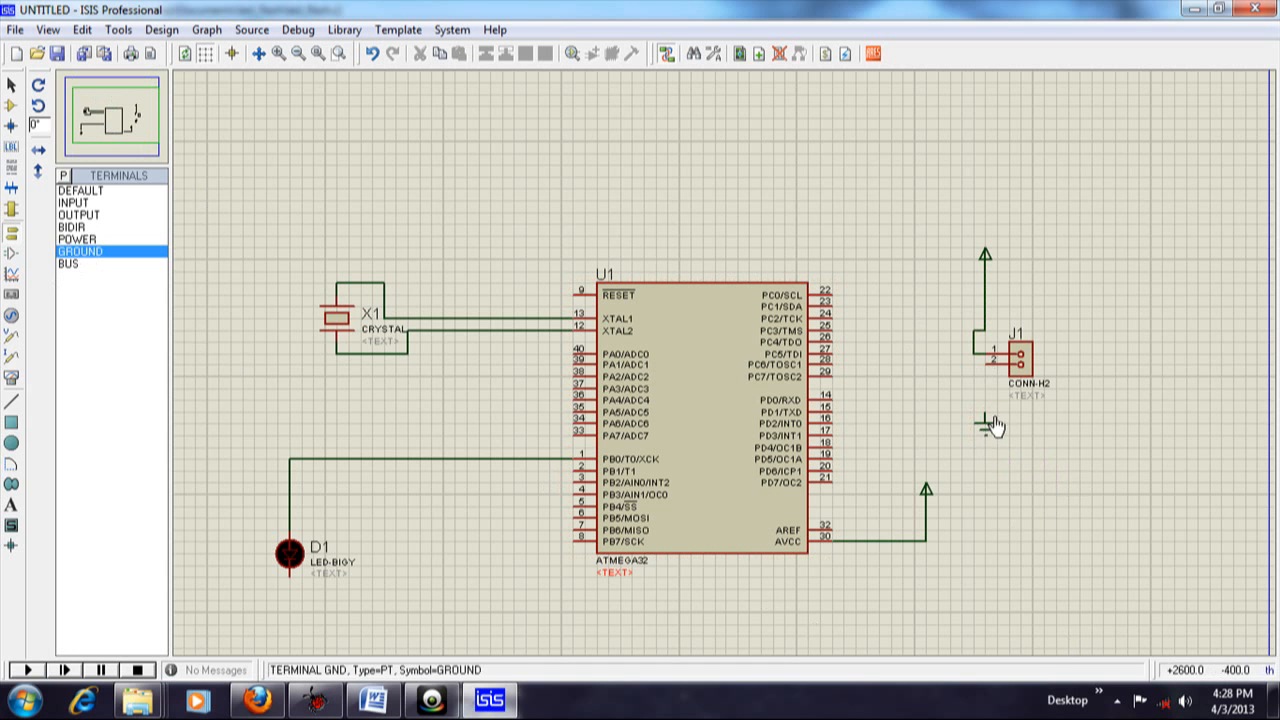
left_click(988, 362)
left_click(986, 412)
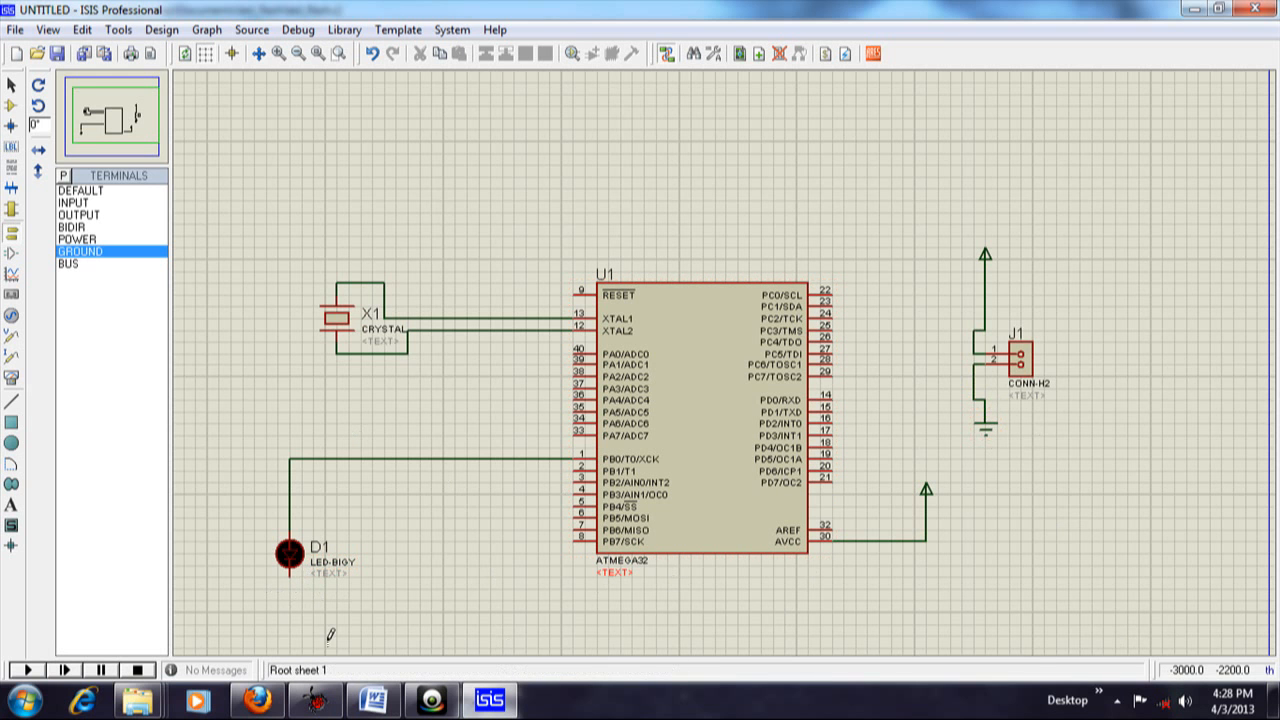
left_click(290, 578)
left_click(290, 601)
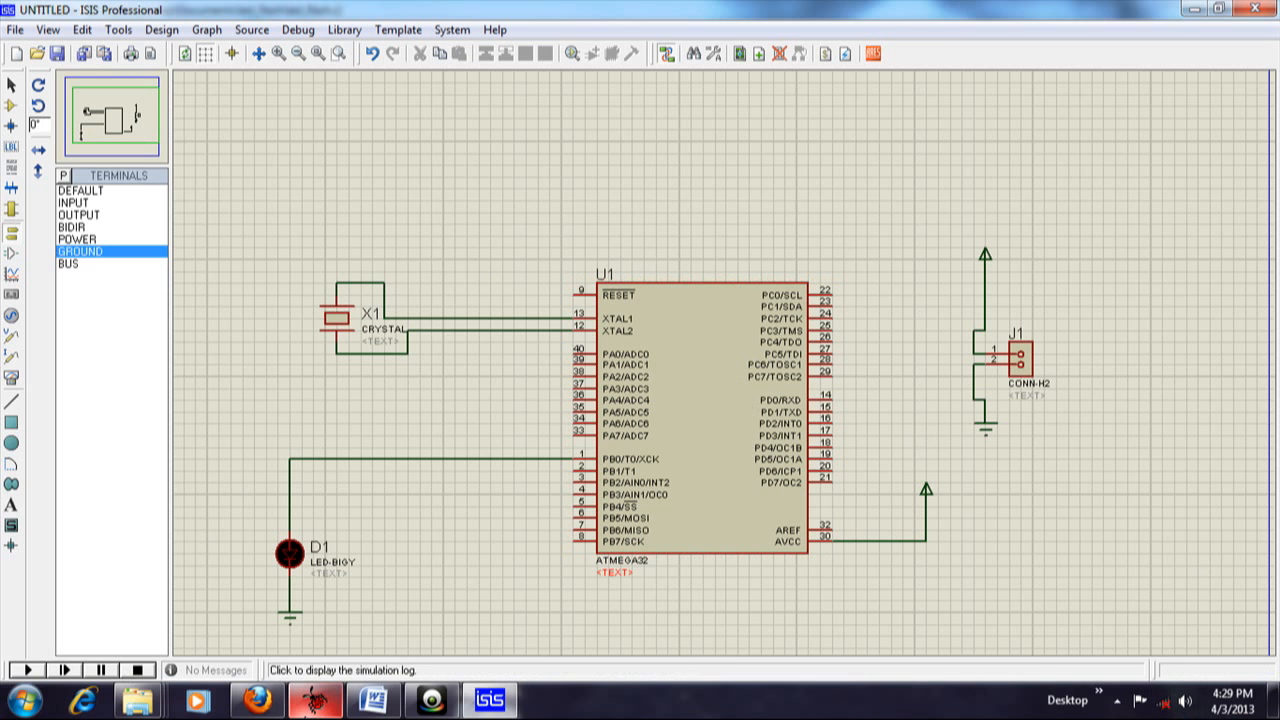
Switch to AVR Studio to review the led_flash.c code and its build output, and return to the ISIS schematic
left_click(315, 700)
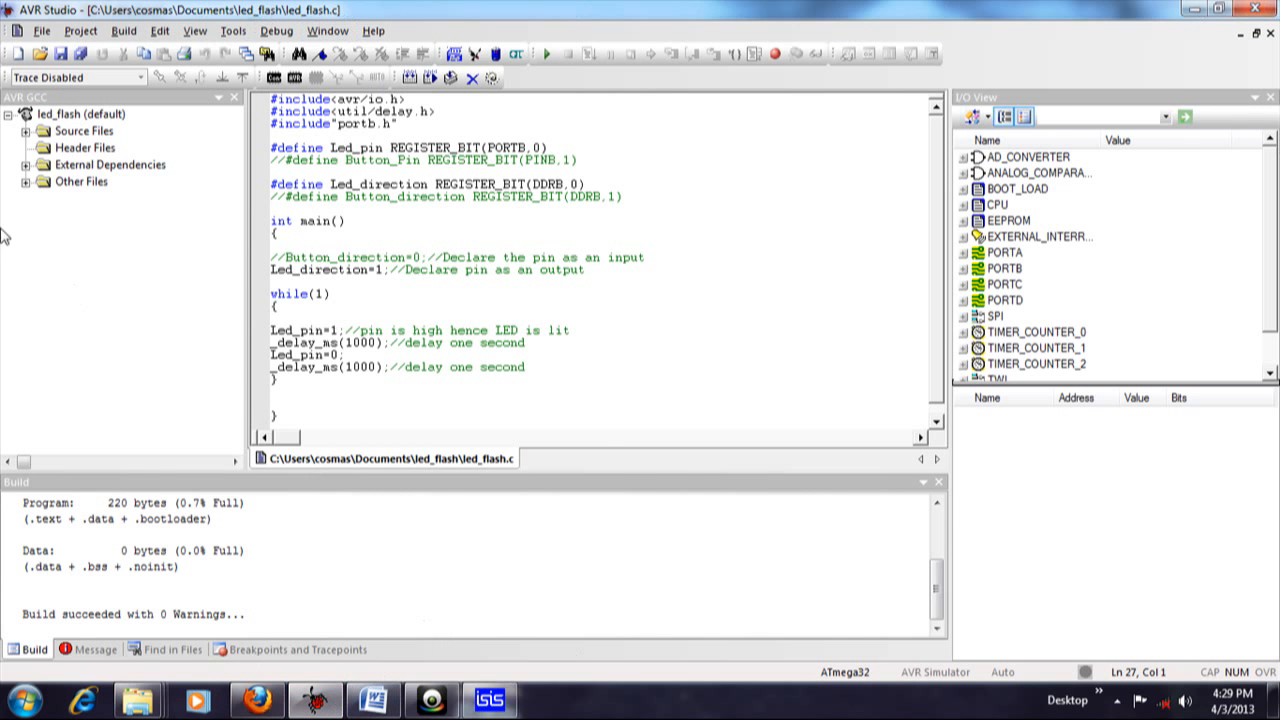
left_click(489, 699)
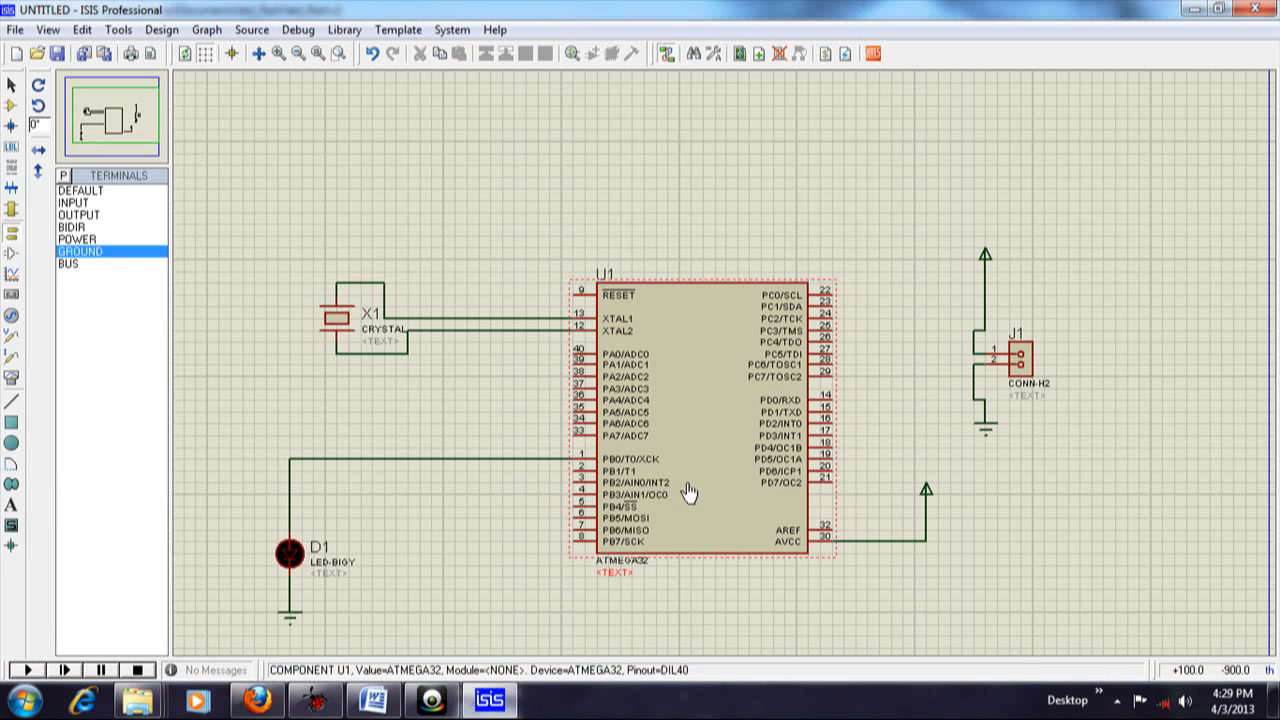
Open the properties of microcontroller U1 and start browsing for its program file
left_click(700, 376)
left_click(700, 376)
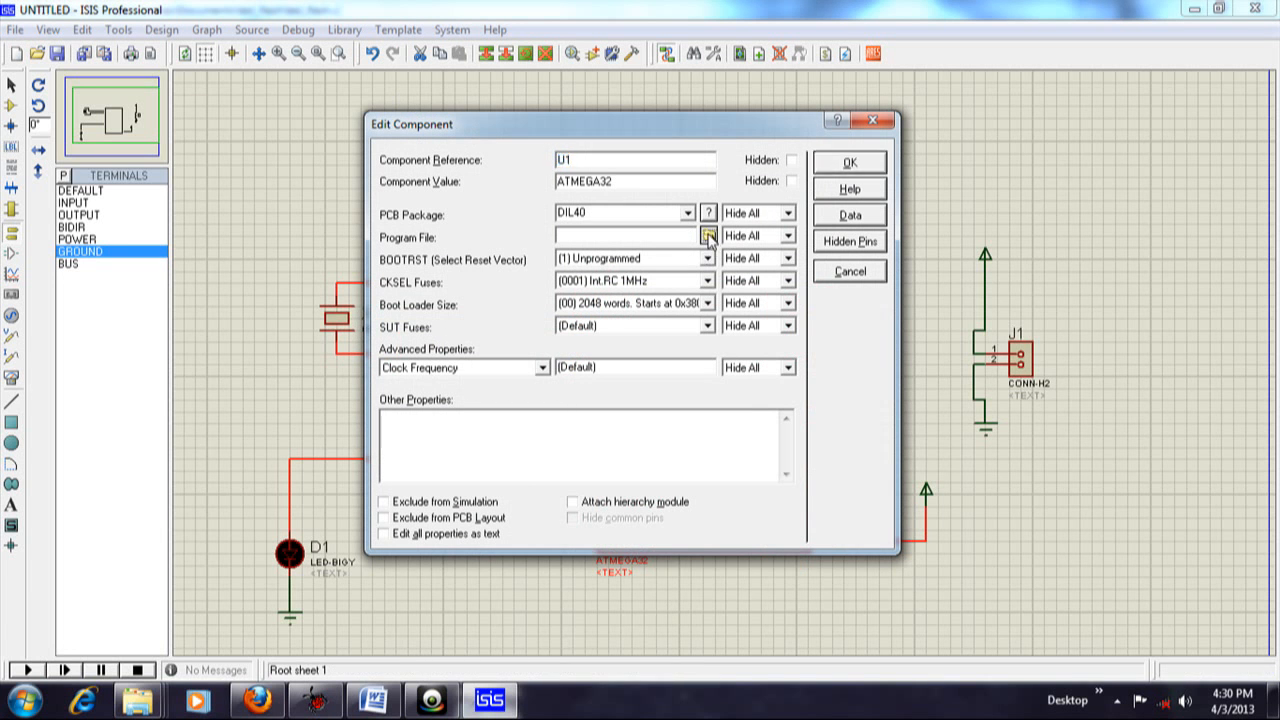
left_click(708, 235)
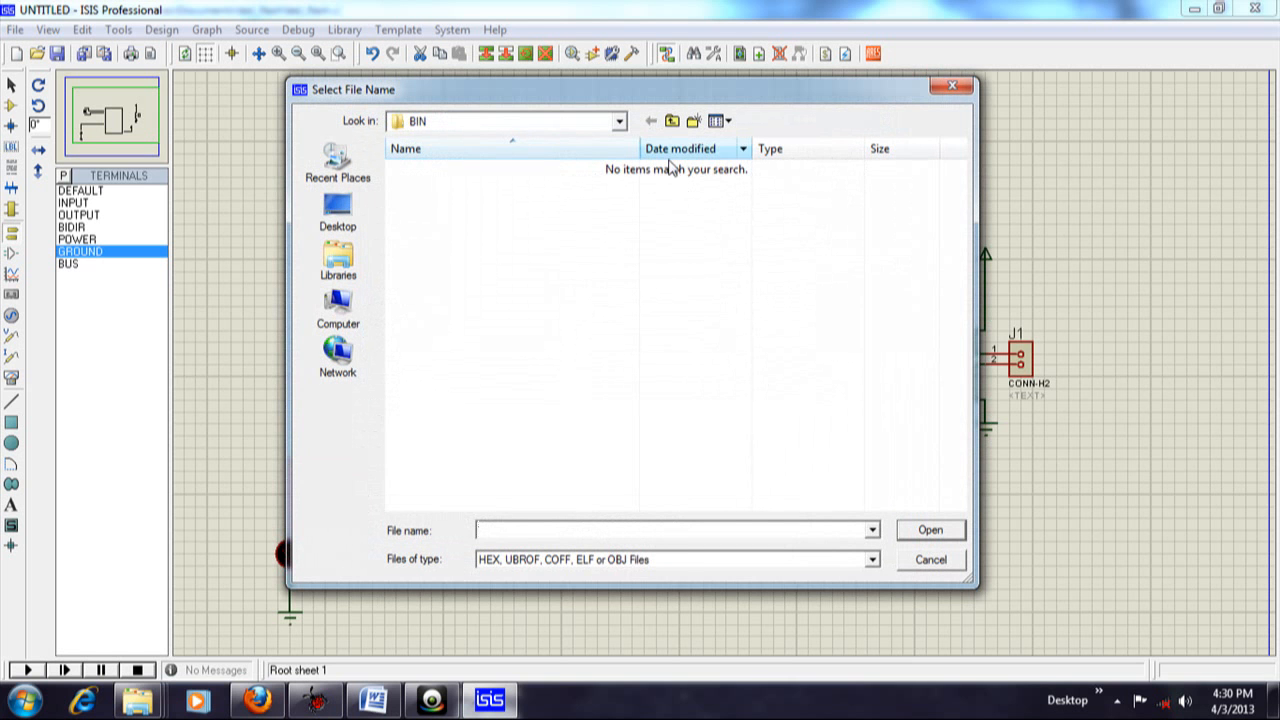
Assign led_flash.hex from the led_flash\default folder in My Documents on drive C as U1's program file and accept the component properties
left_click(672, 121)
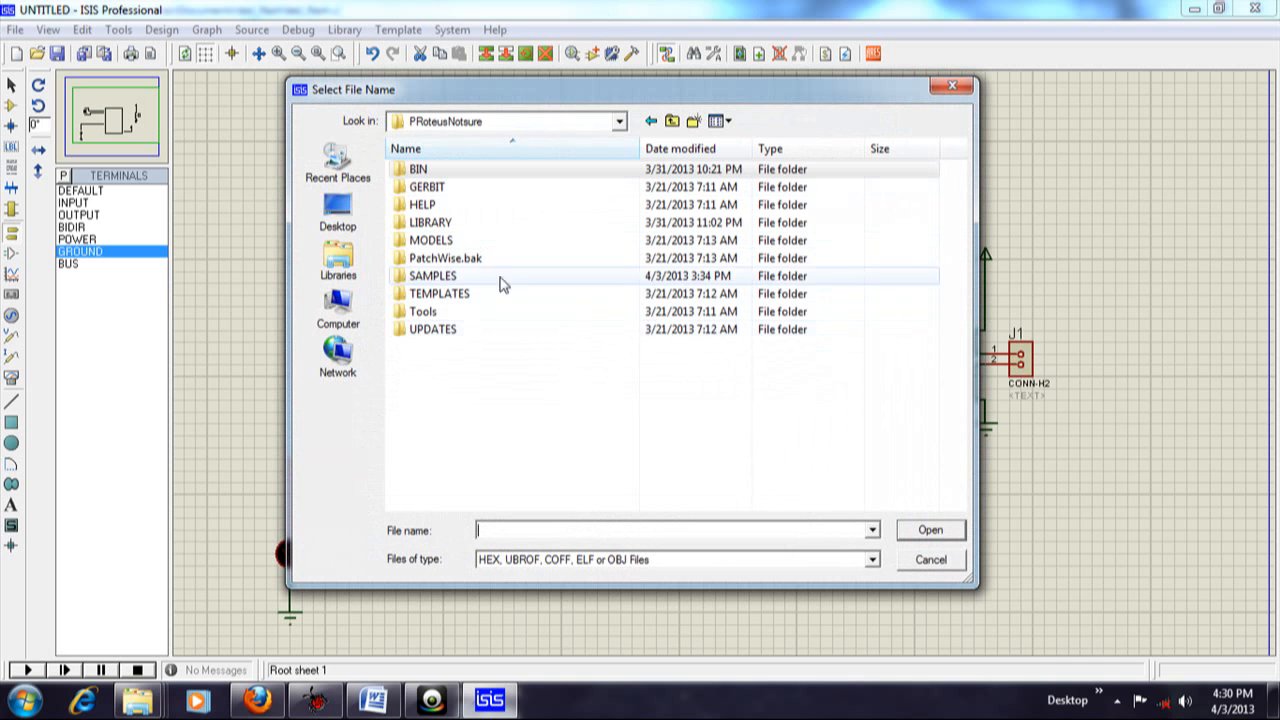
left_click(340, 305)
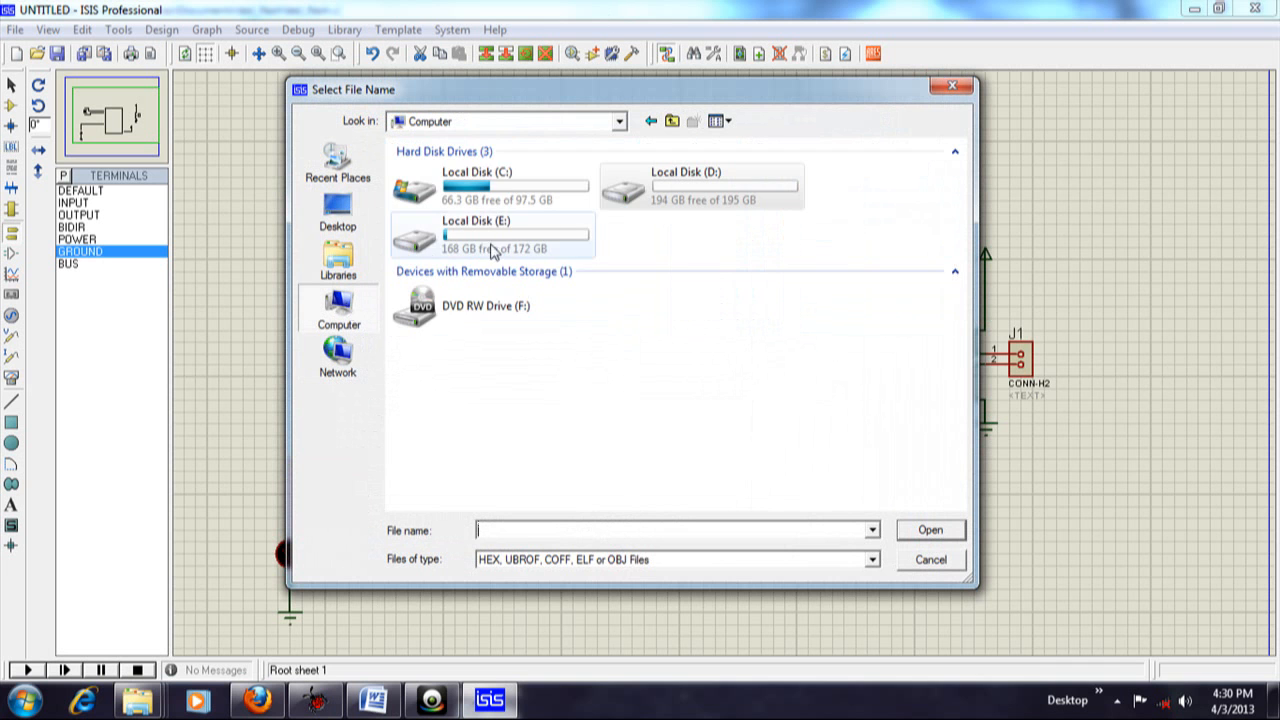
double_click(497, 183)
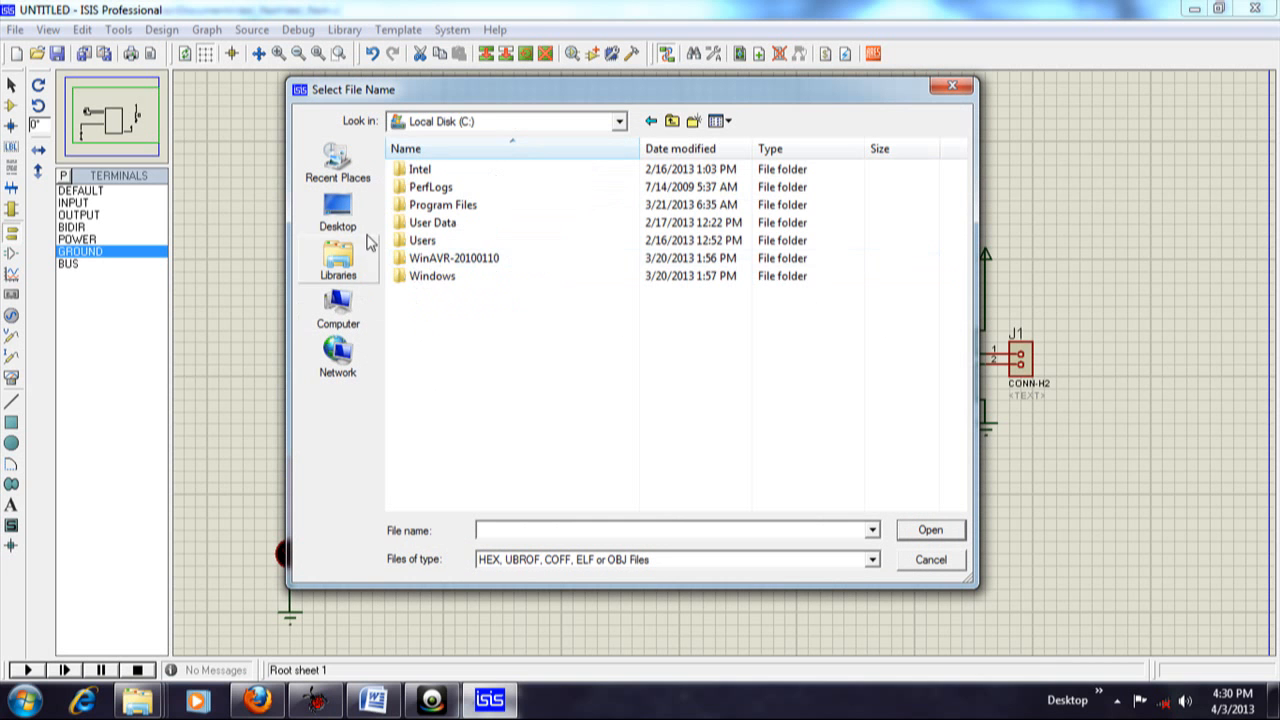
left_click(418, 244)
double_click(418, 244)
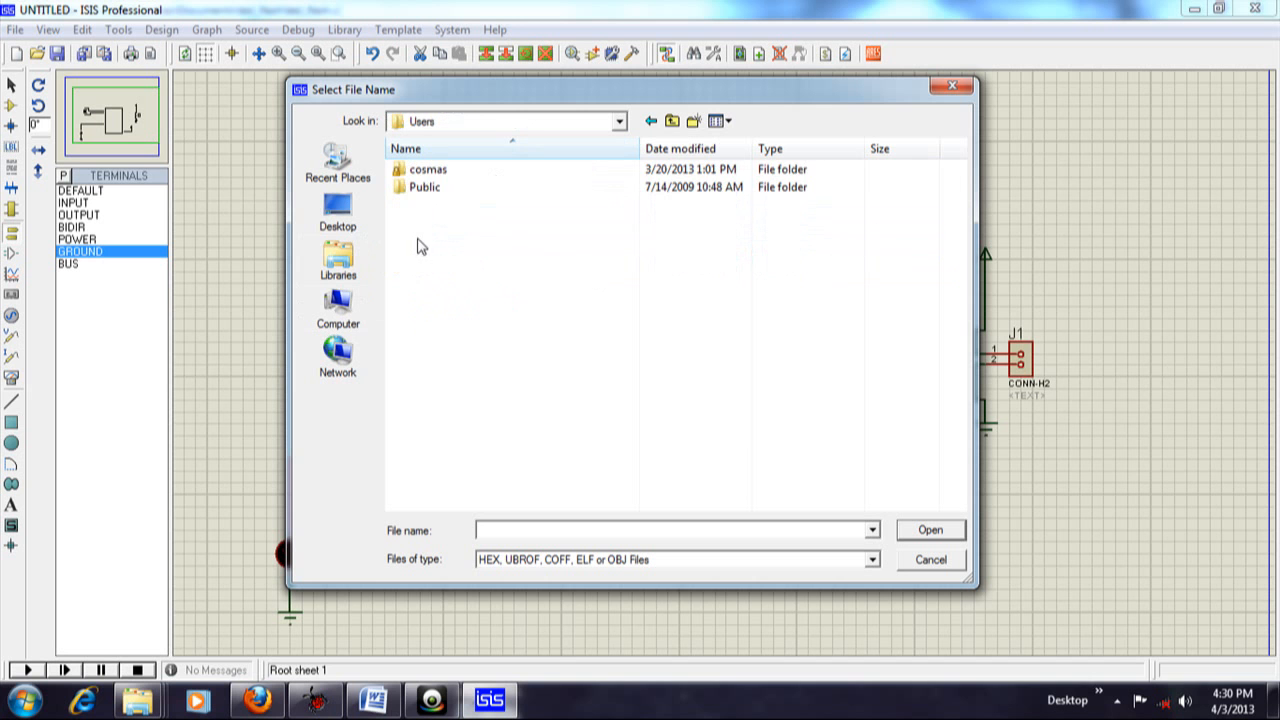
double_click(446, 172)
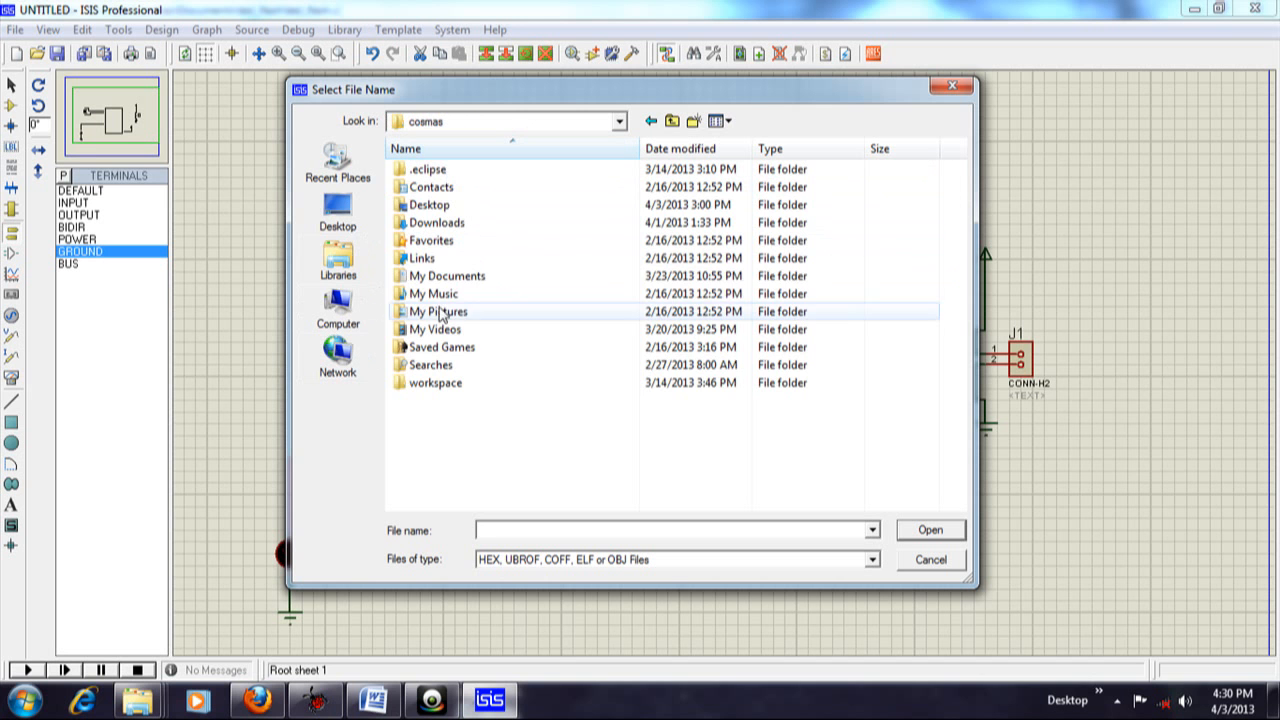
double_click(455, 277)
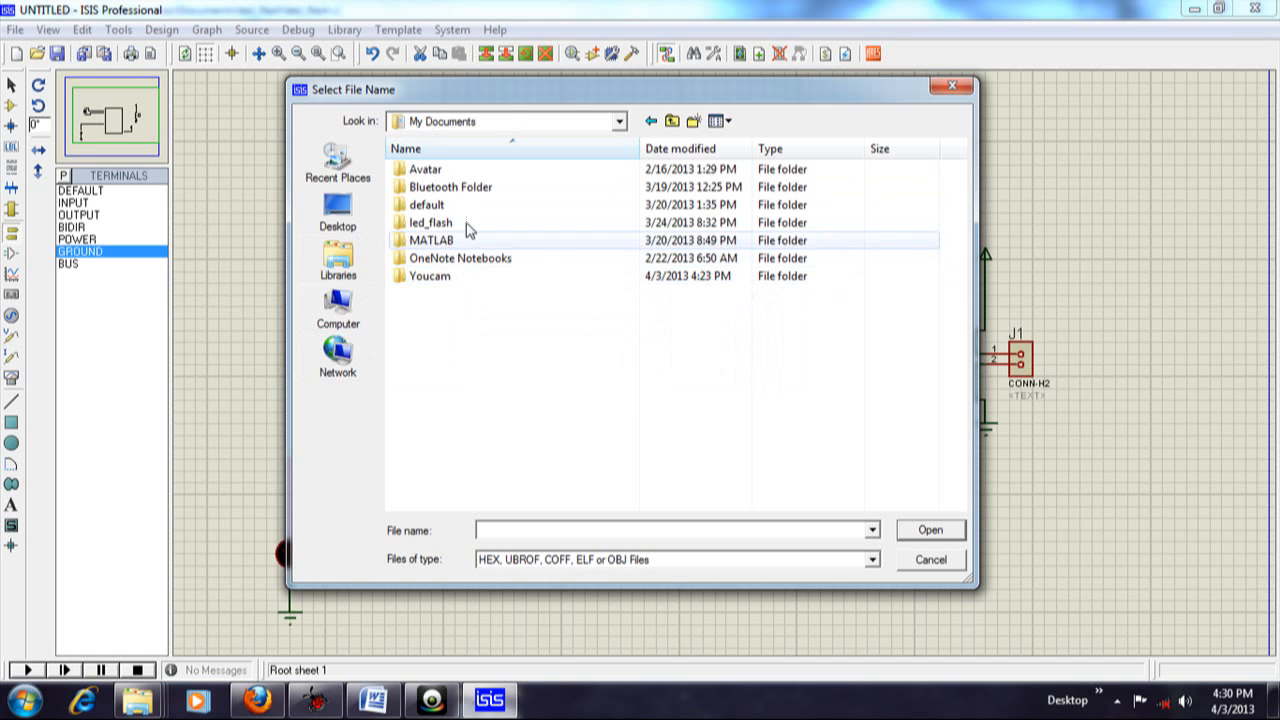
double_click(466, 224)
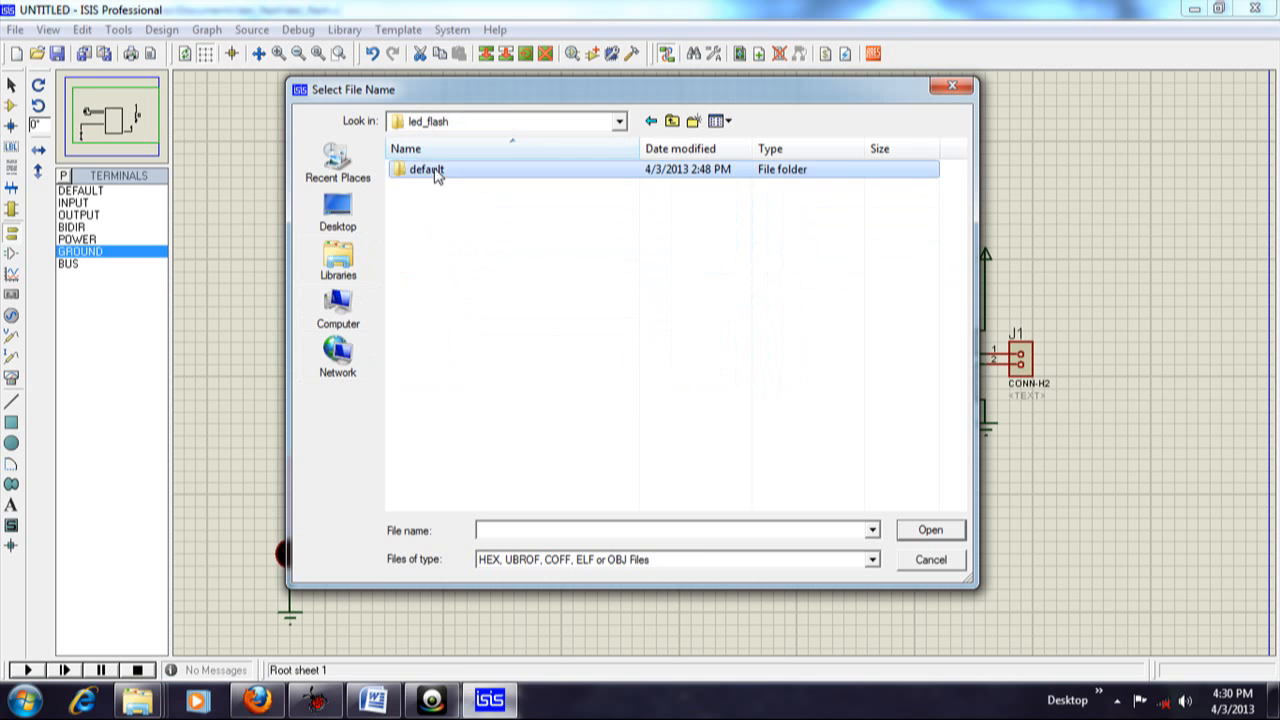
double_click(432, 171)
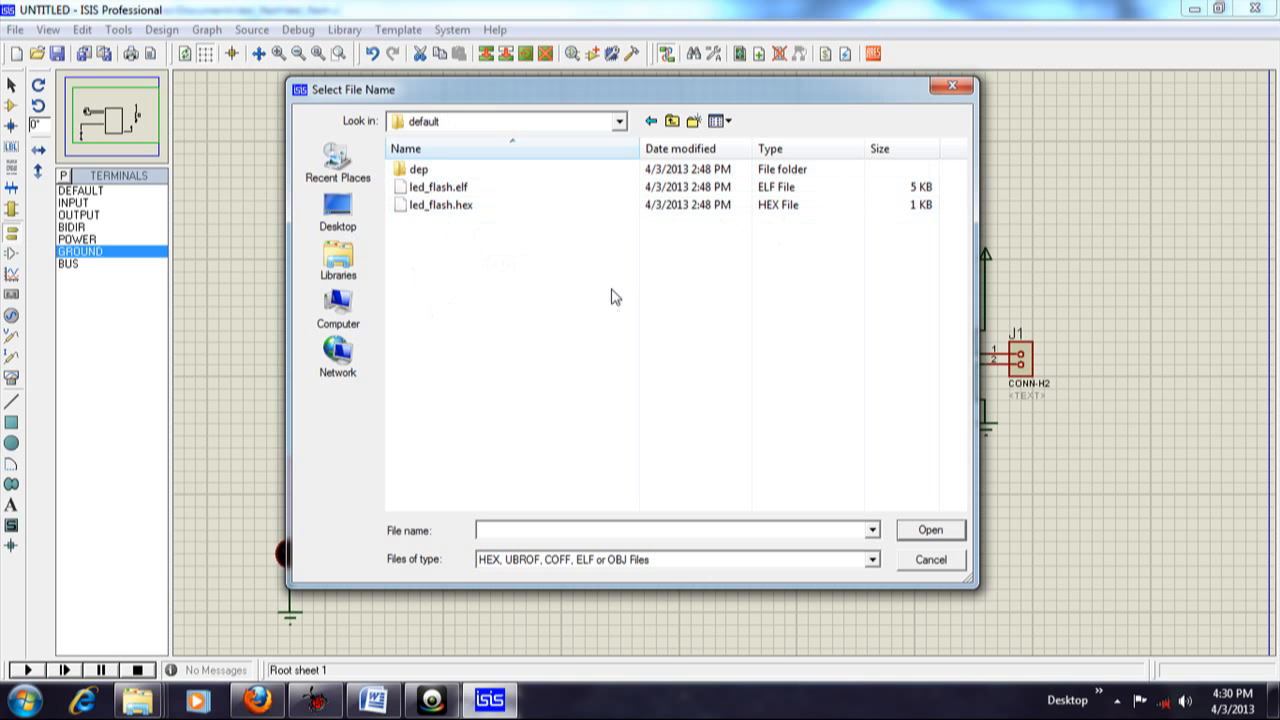
double_click(712, 205)
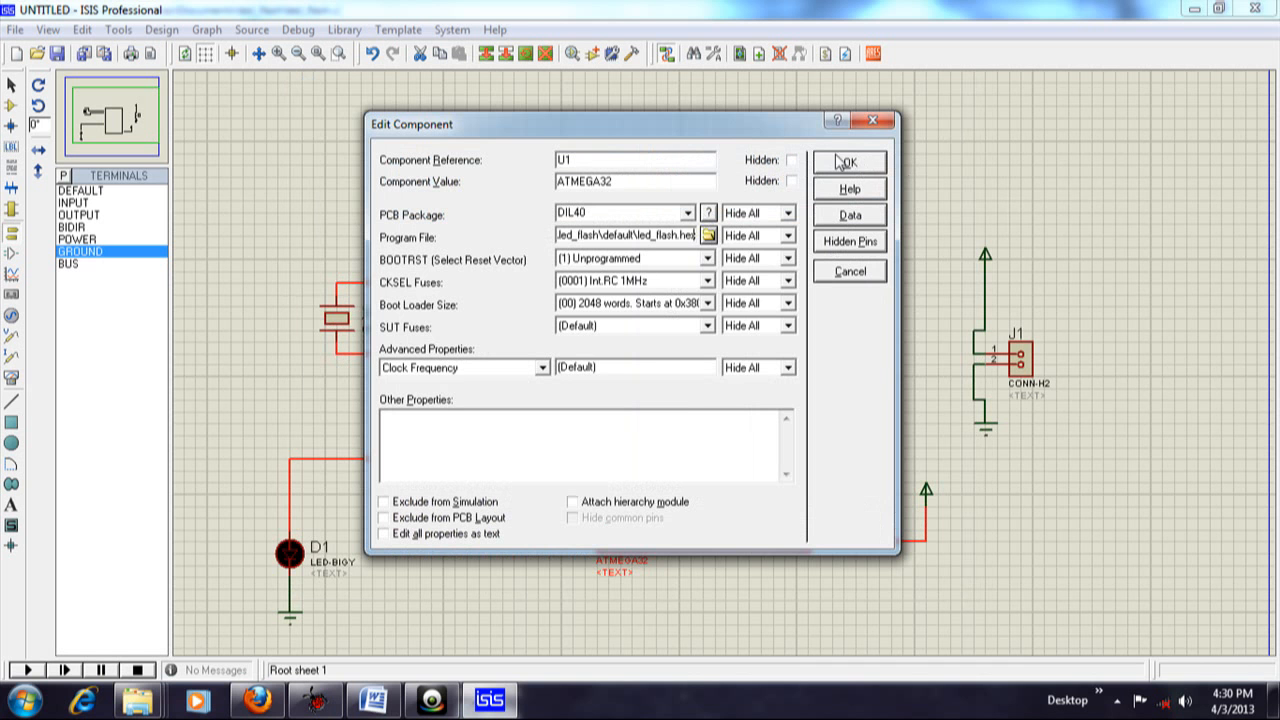
left_click(849, 163)
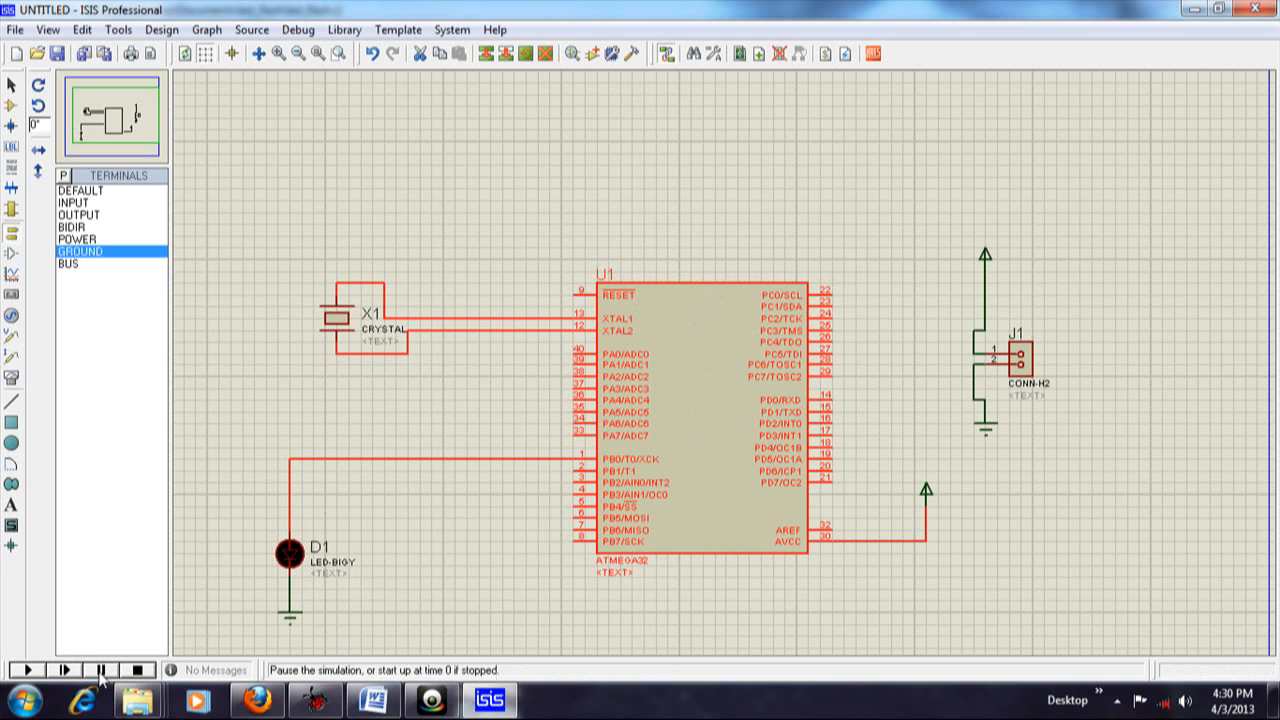
Start the simulation, check the LED timing code of led_flash.c in AVR Studio, and return to the ISIS schematic
left_click(25, 670)
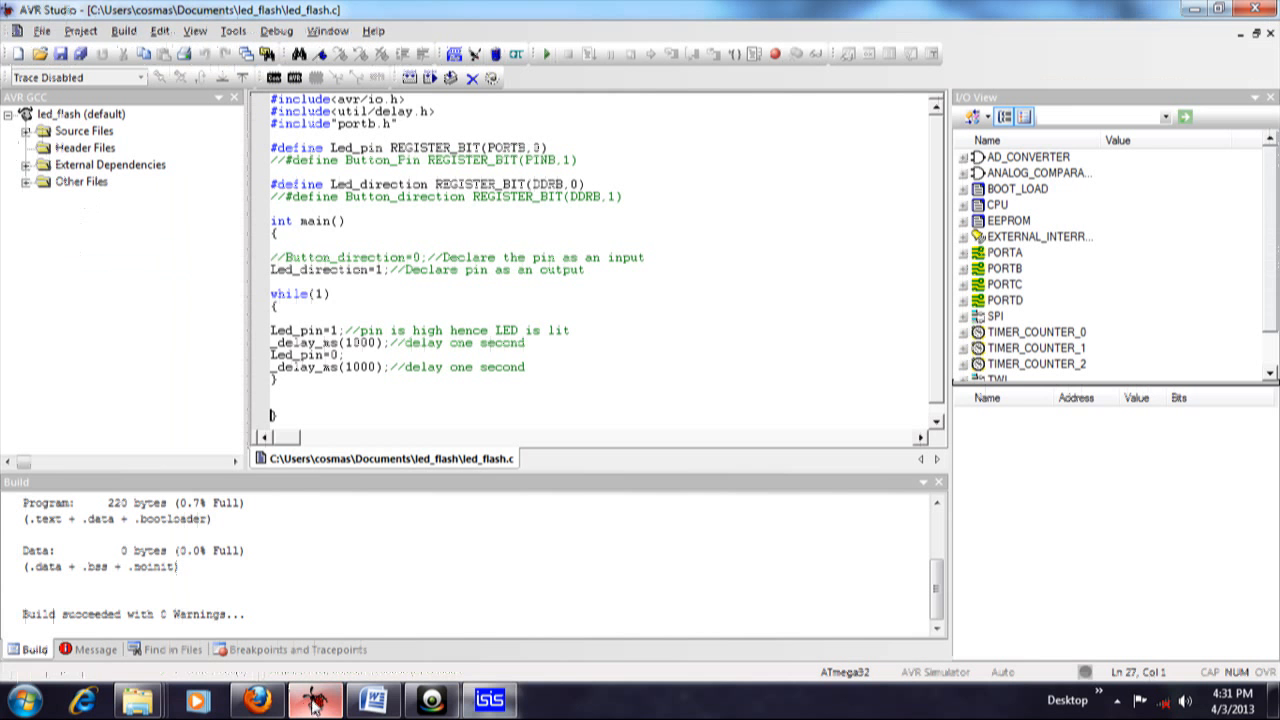
left_click(315, 700)
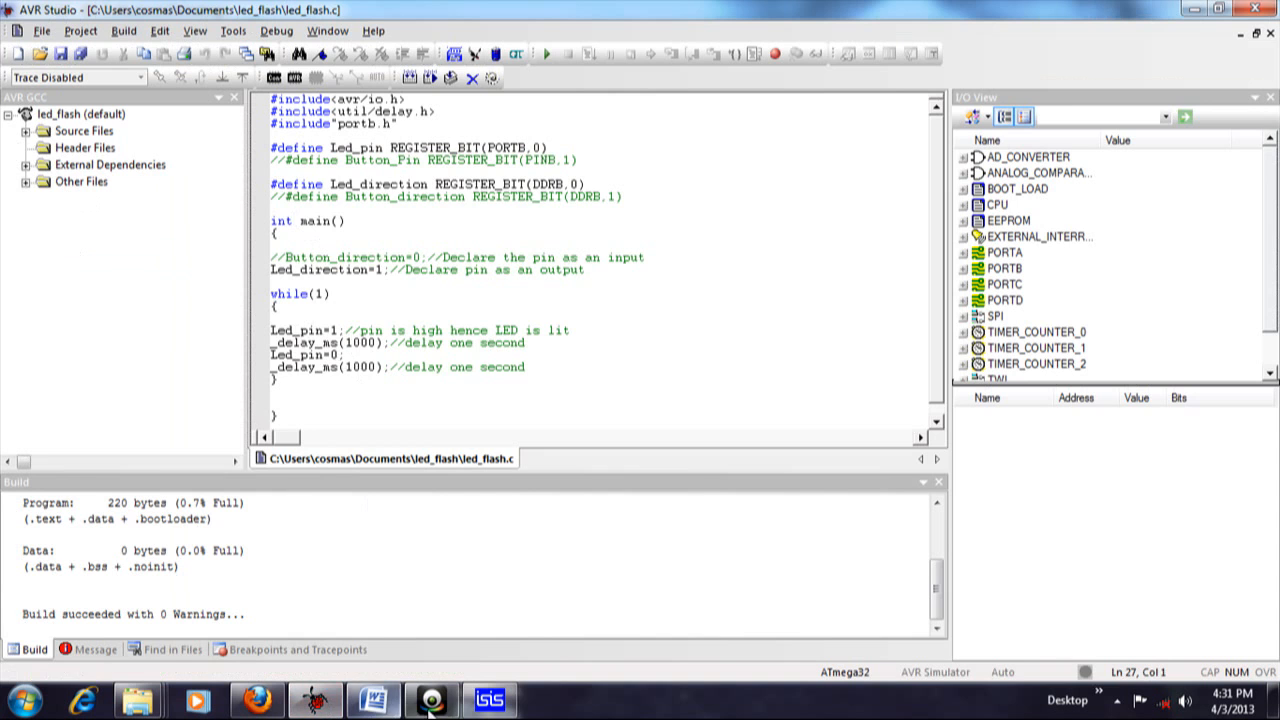
left_click(472, 707)
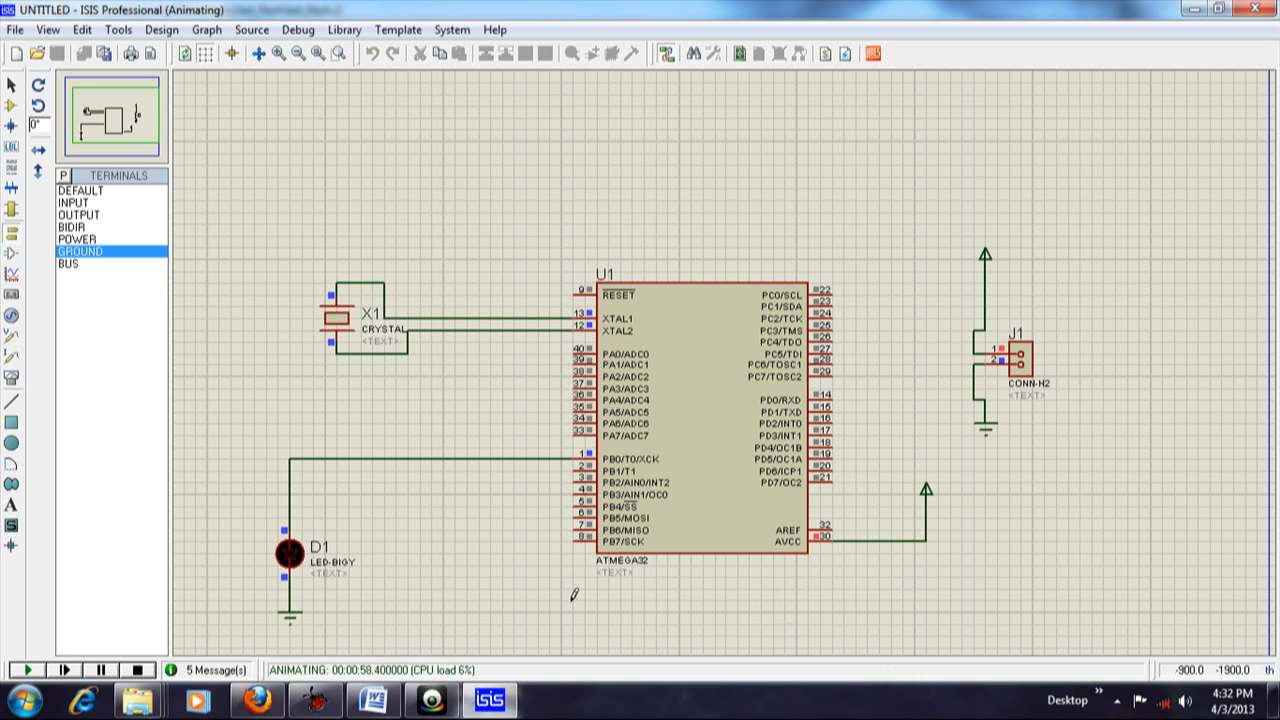
Stop the simulation and check the frequency of crystal X1 in its component properties
right_click(356, 310)
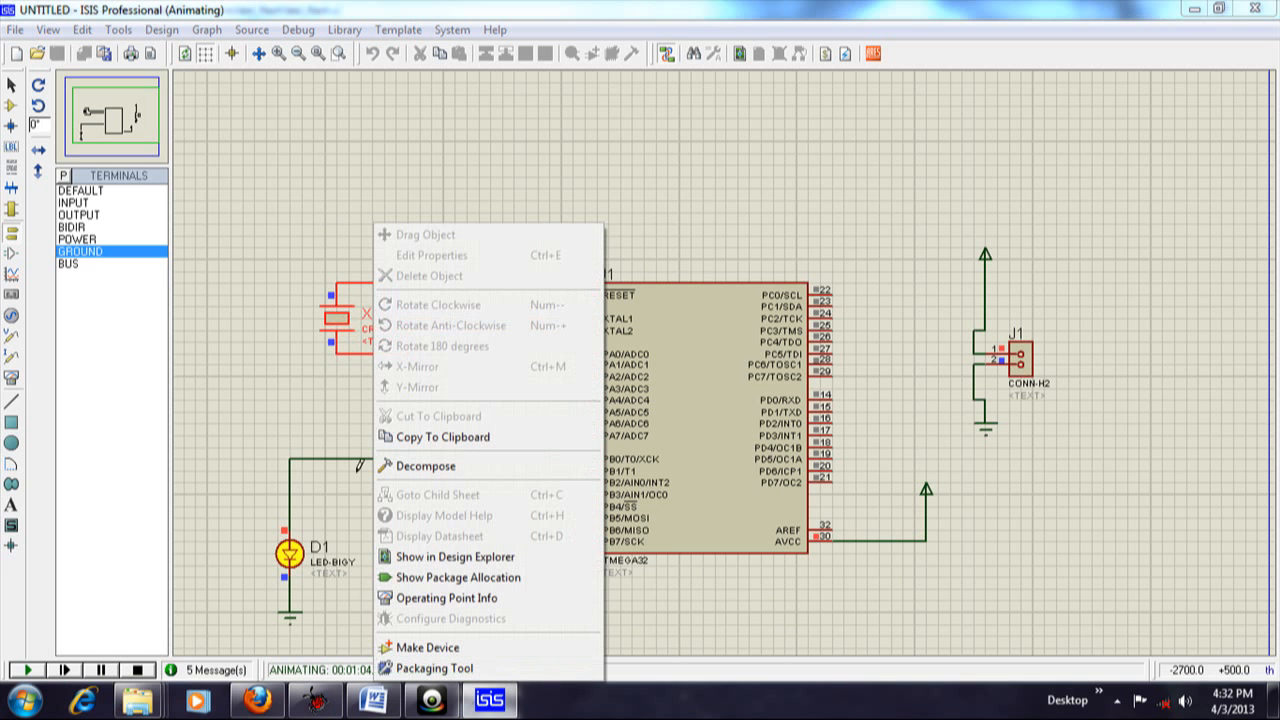
left_click(343, 322)
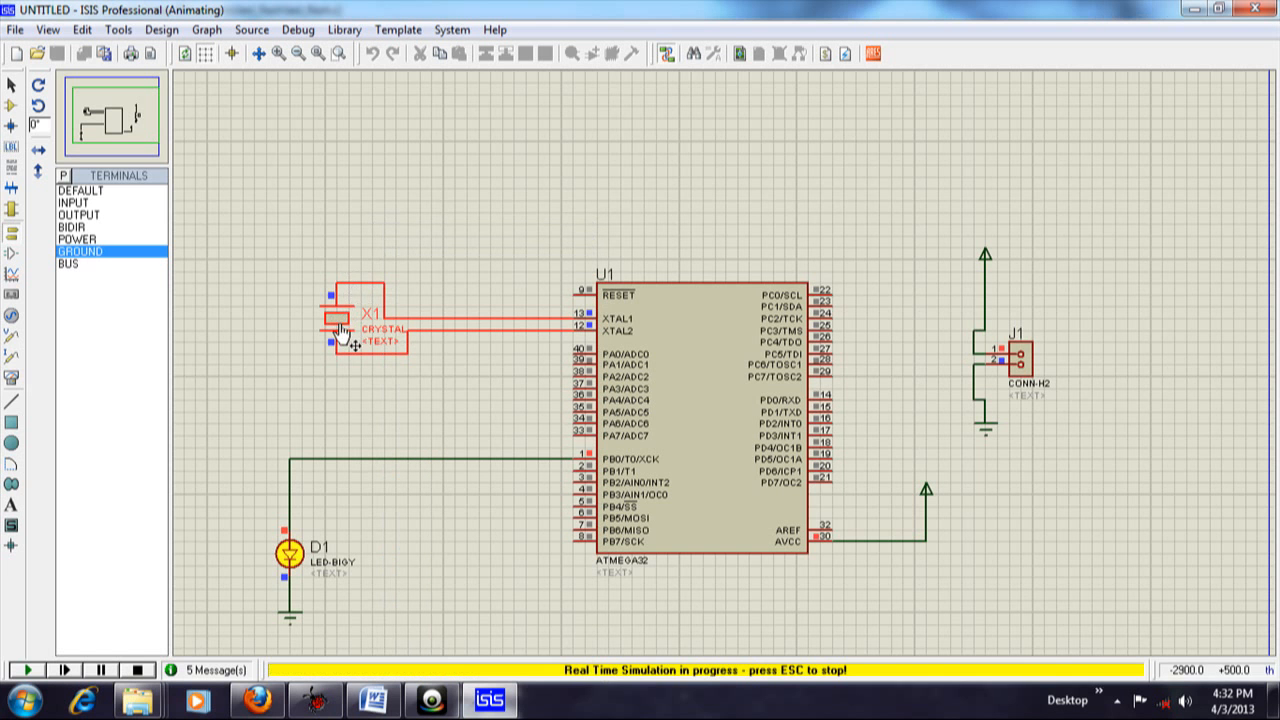
left_click(137, 670)
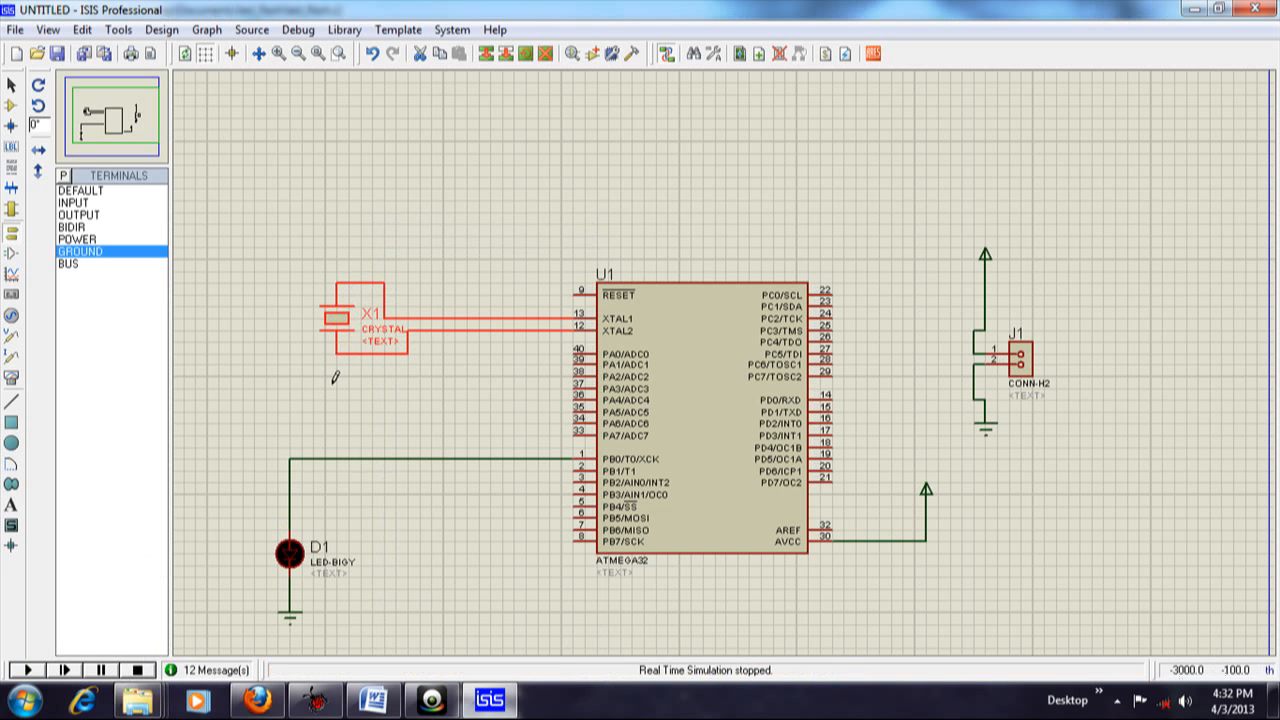
right_click(335, 325)
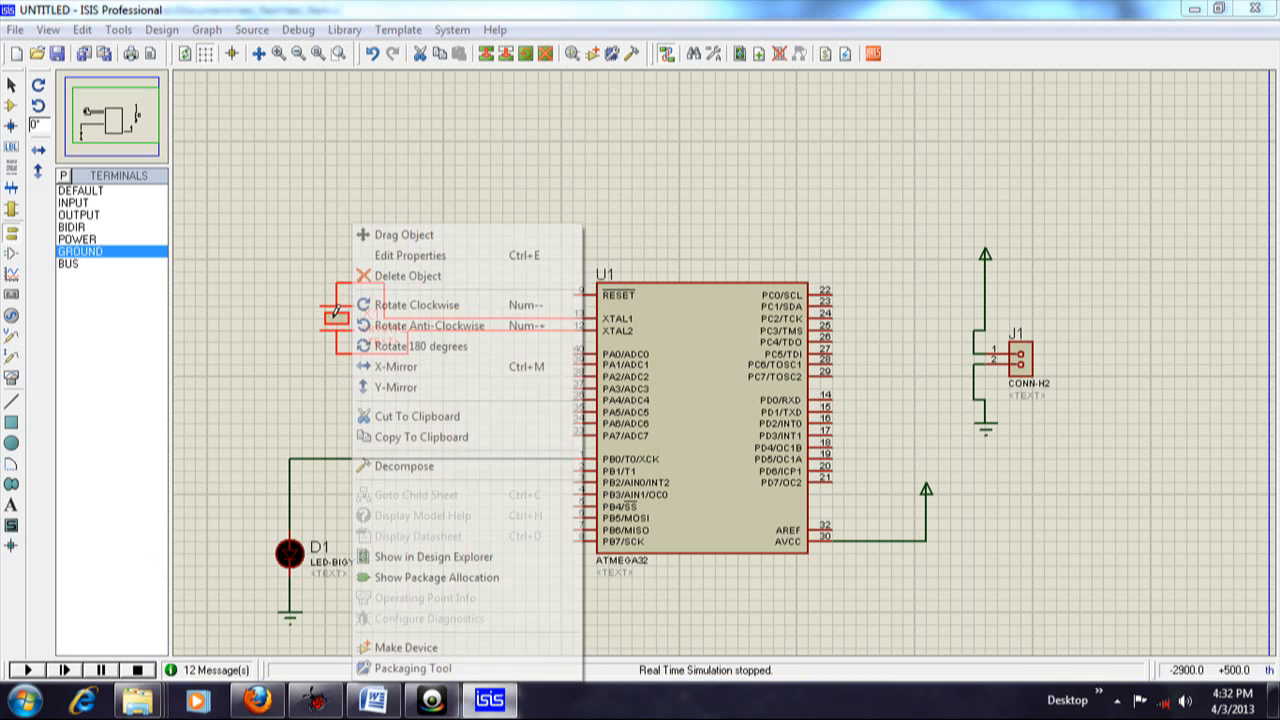
left_click(396, 256)
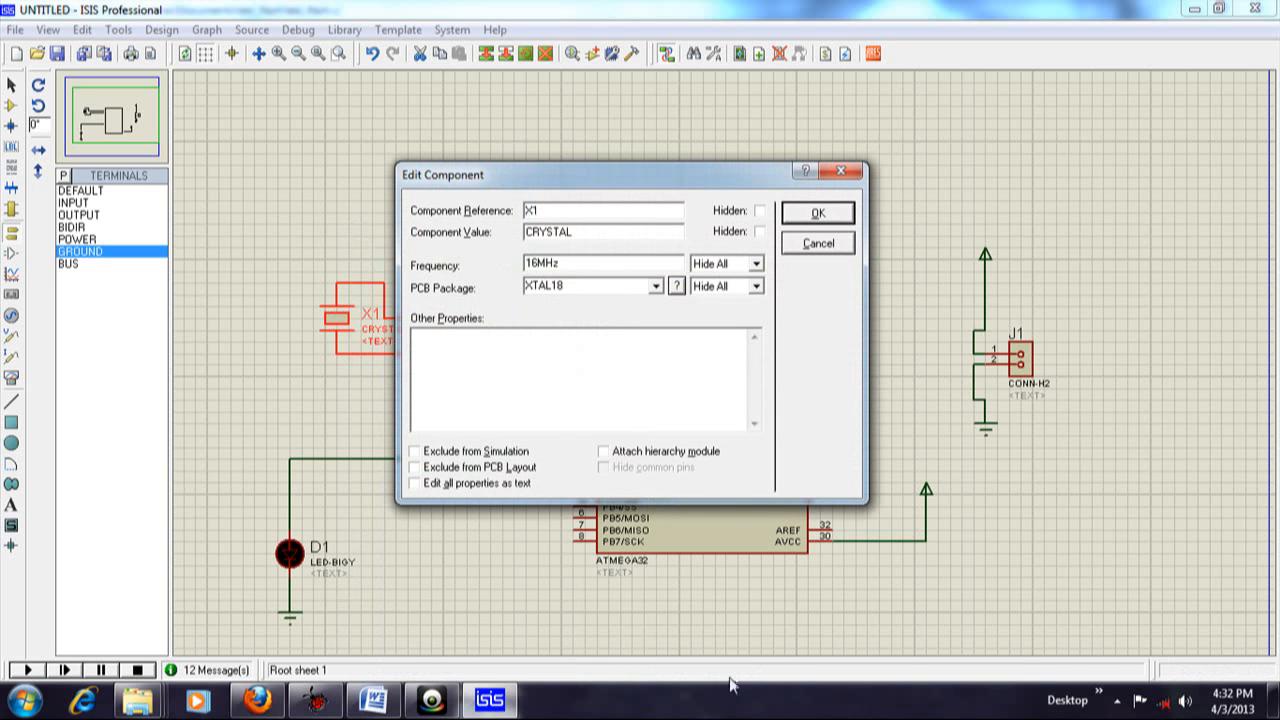
left_click(816, 213)
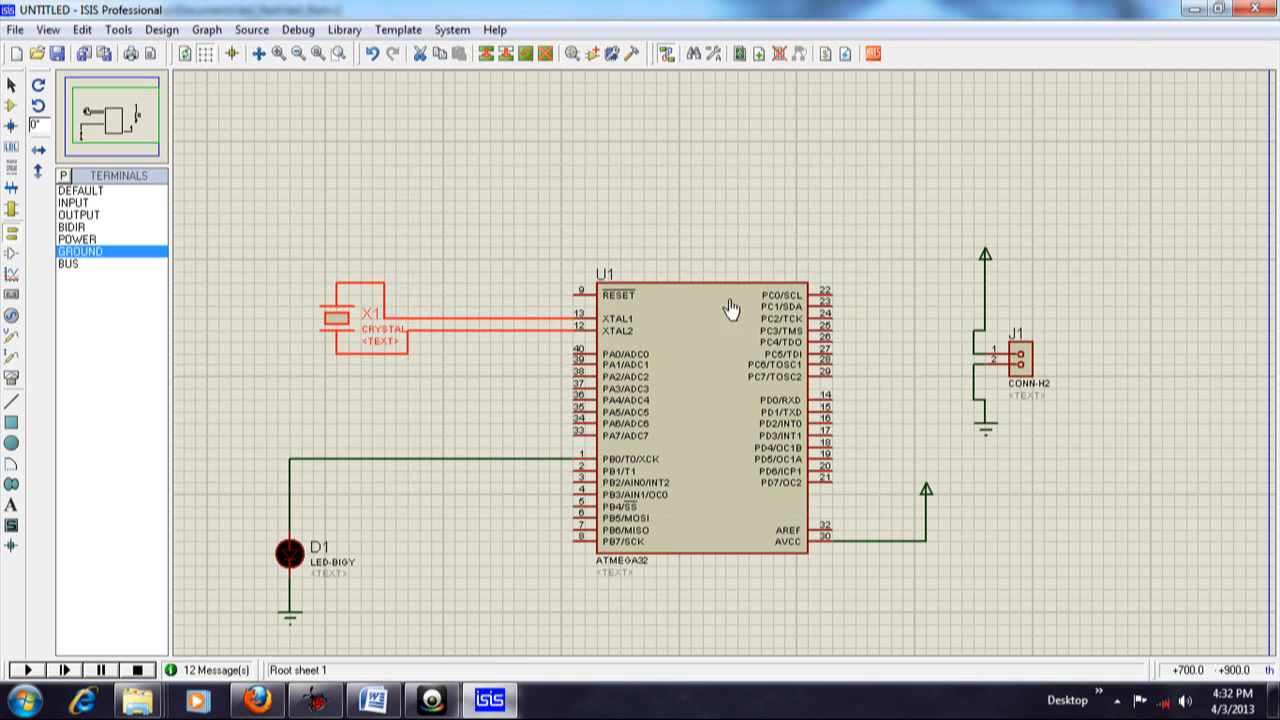
Run the simulation again to observe LED D1, and stop it
left_click(29, 669)
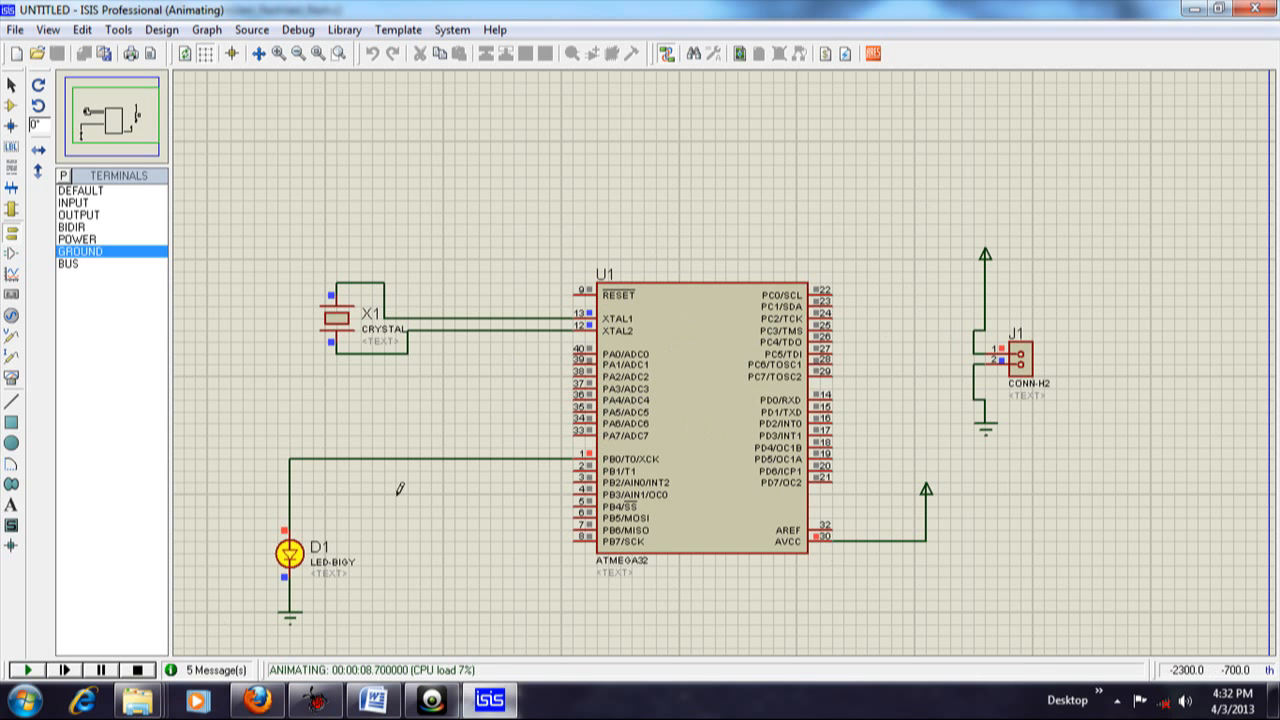
left_click(140, 670)
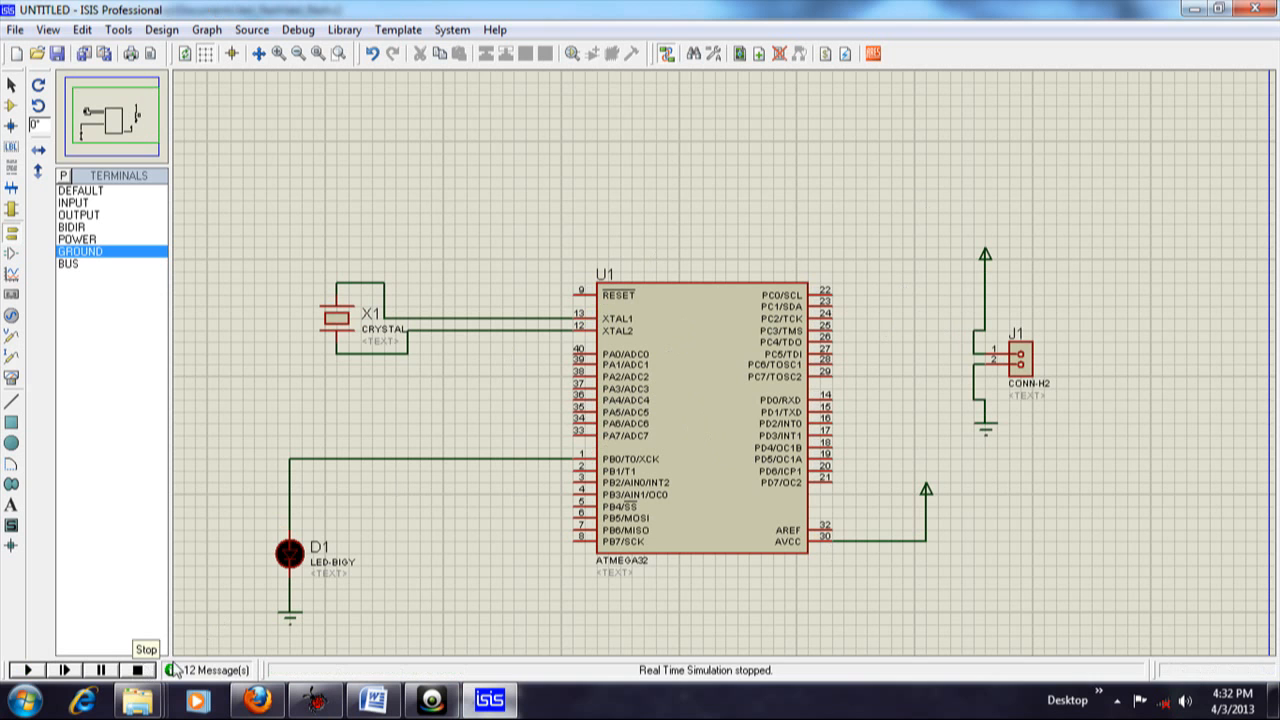